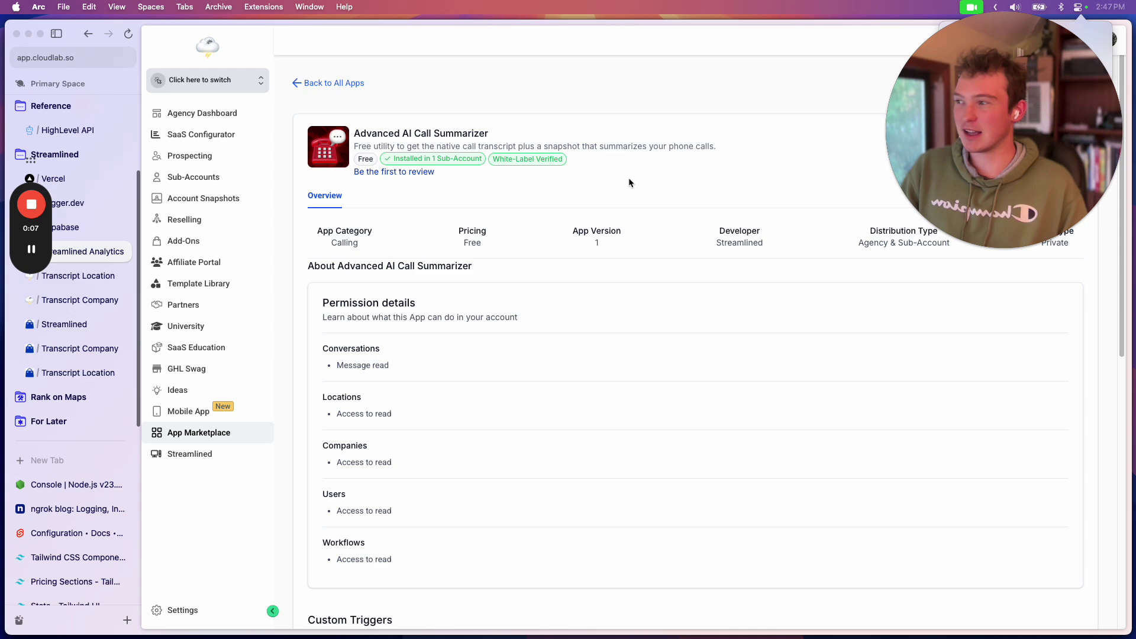
Switch to the Transcript Location listing and review the AI Call Summarizer description and permissions
{"action": "left_click", "coordinate": [78, 275]}
{"action": "left_click_drag", "start_coordinate": [899, 182], "coordinate": [899, 463]}
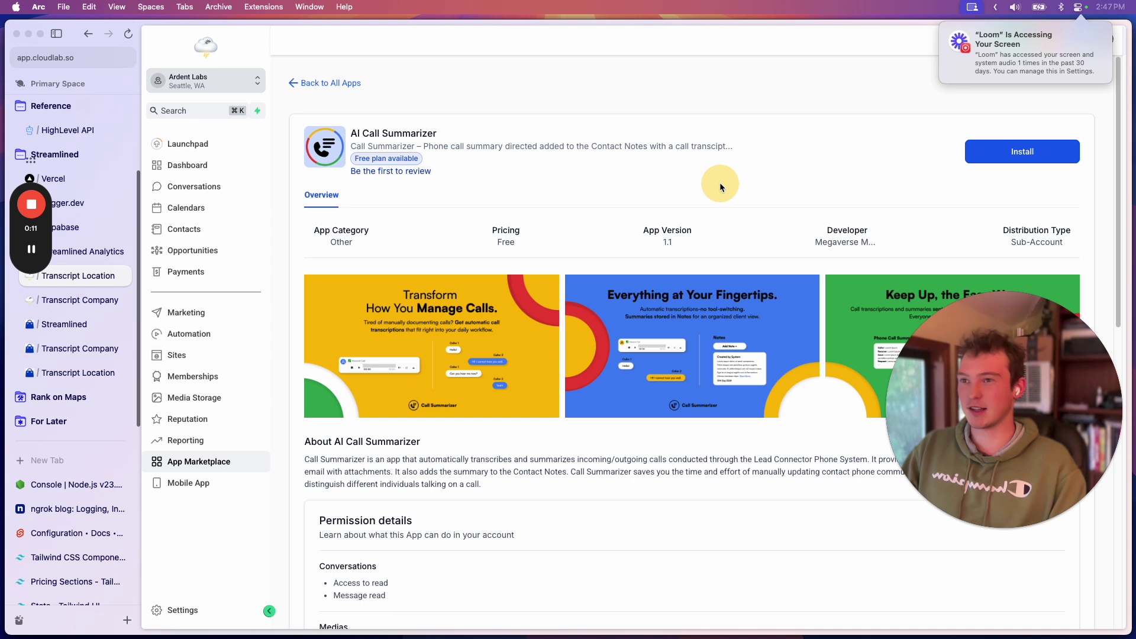
{"action": "scroll", "coordinate": [657, 254], "scroll_direction": "down", "scroll_amount": 1}
{"action": "scroll", "coordinate": [656, 278], "scroll_direction": "up", "scroll_amount": 1}
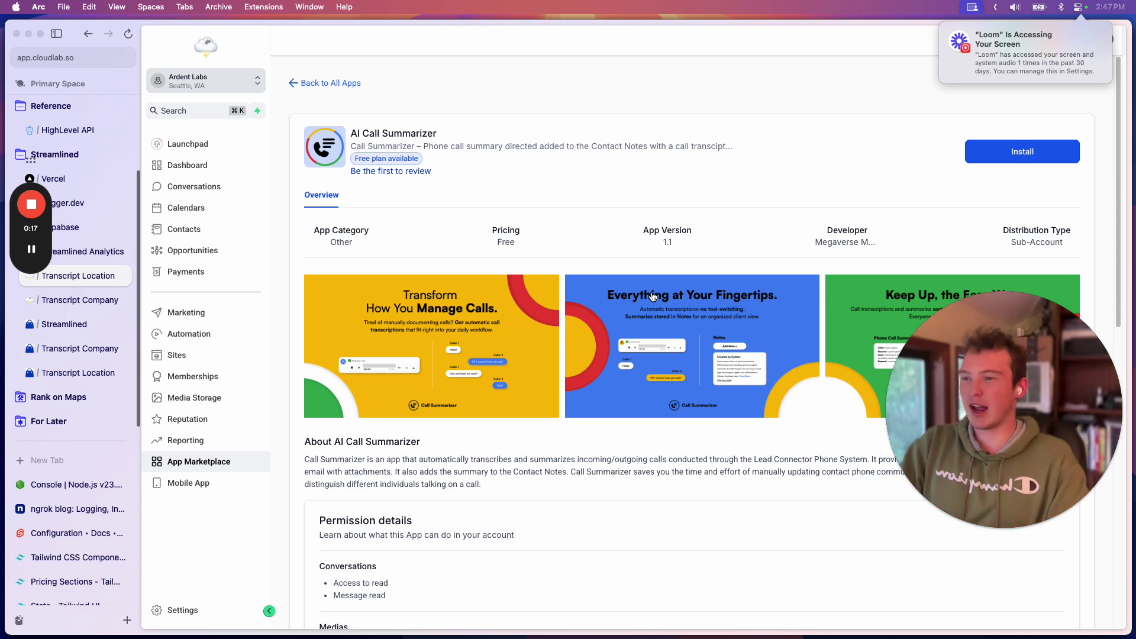
{"action": "left_click_drag", "start_coordinate": [1016, 400], "coordinate": [1015, 149]}
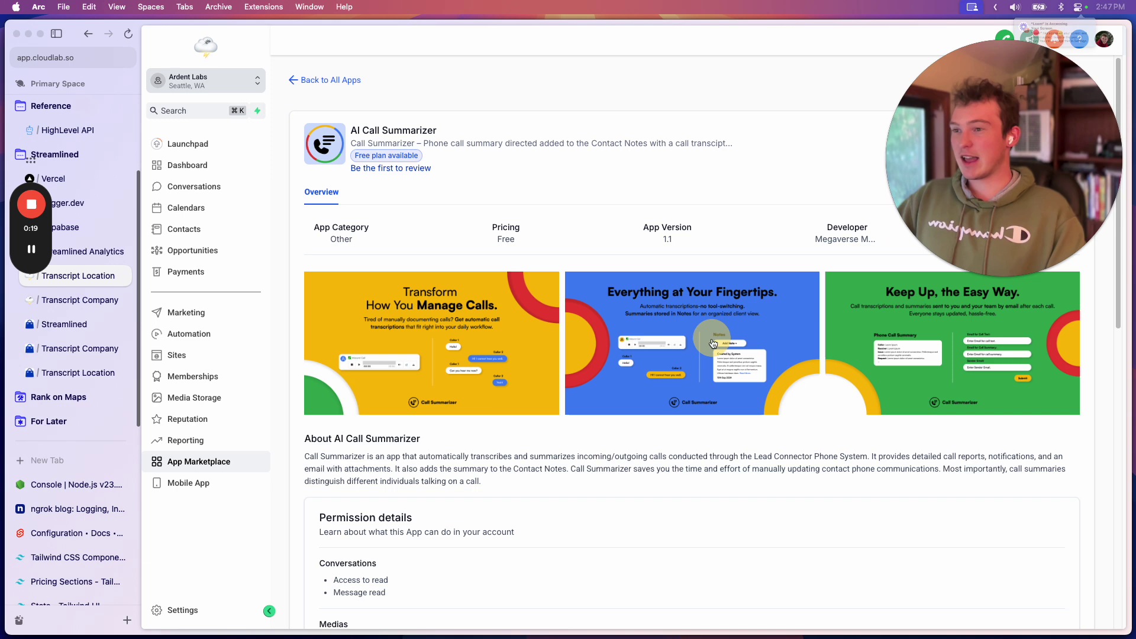
{"action": "scroll", "coordinate": [714, 377], "scroll_direction": "down", "scroll_amount": 5}
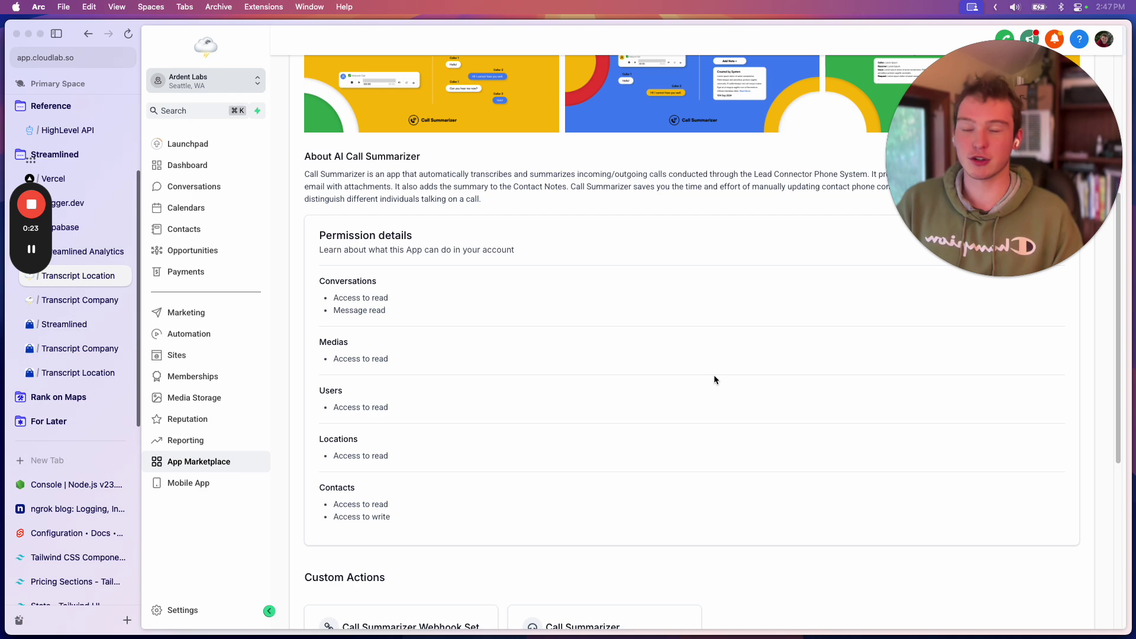
{"action": "scroll", "coordinate": [702, 393], "scroll_direction": "up", "scroll_amount": 5}
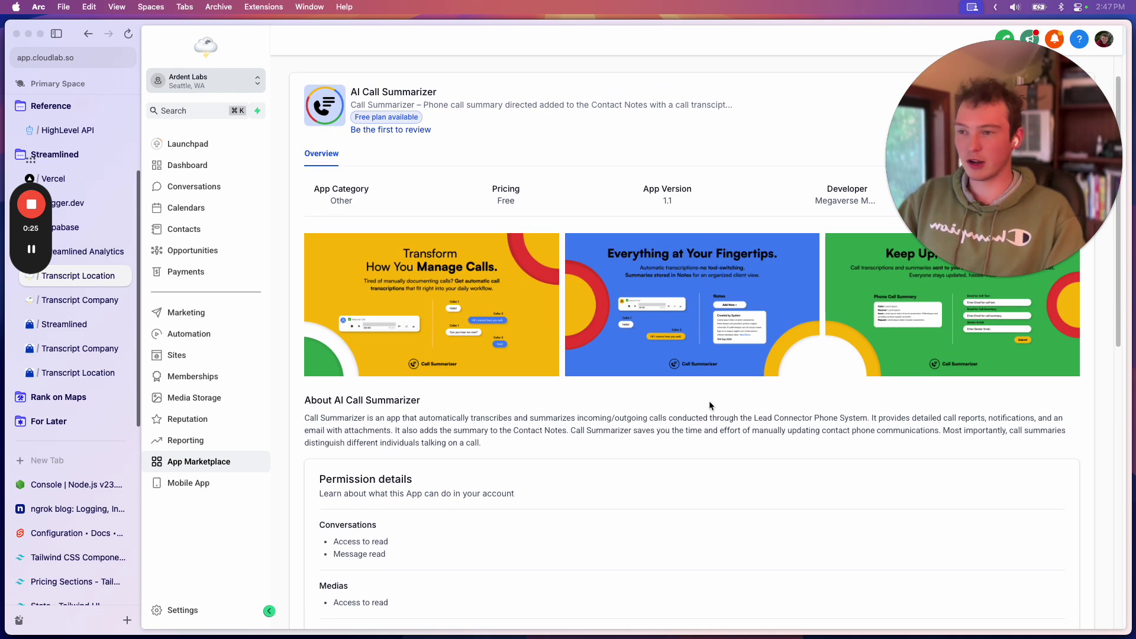
{"action": "scroll", "coordinate": [710, 404], "scroll_direction": "down", "scroll_amount": 1}
{"action": "scroll", "coordinate": [711, 405], "scroll_direction": "up", "scroll_amount": 2}
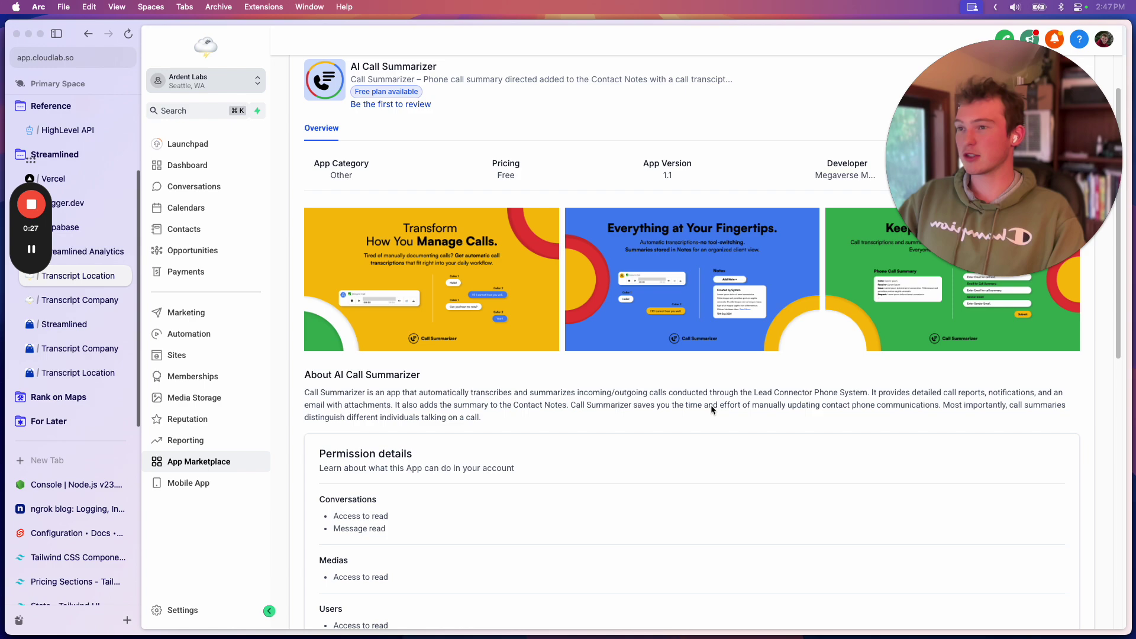
{"action": "scroll", "coordinate": [712, 405], "scroll_direction": "down", "scroll_amount": 6}
{"action": "scroll", "coordinate": [711, 404], "scroll_direction": "up", "scroll_amount": 9}
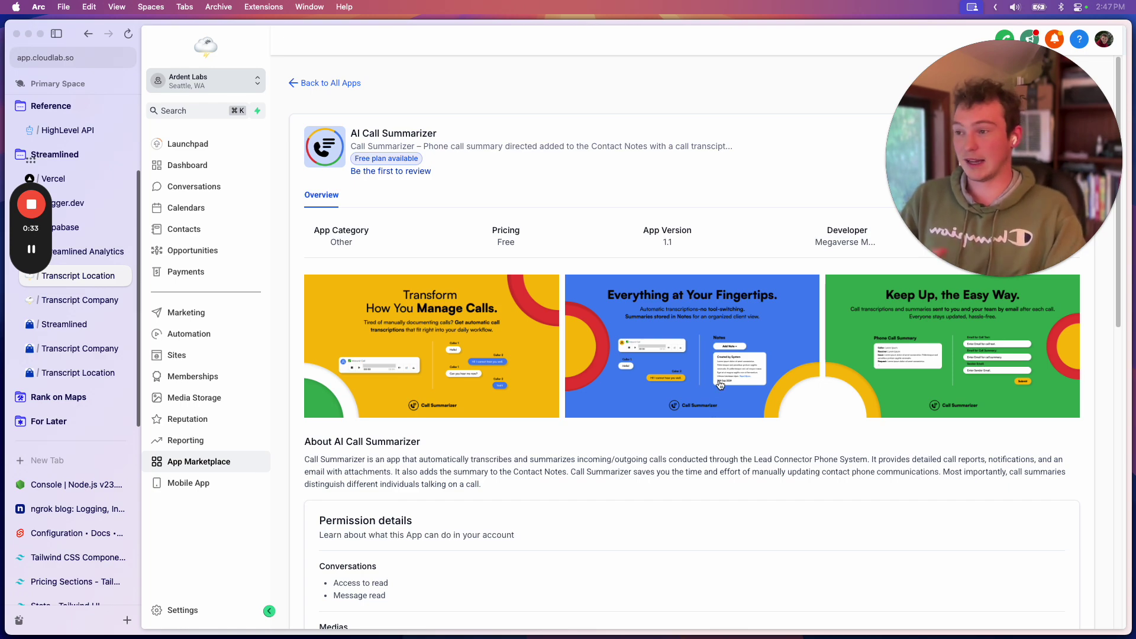
{"action": "scroll", "coordinate": [712, 411], "scroll_direction": "down", "scroll_amount": 9}
{"action": "scroll", "coordinate": [720, 385], "scroll_direction": "up", "scroll_amount": 9}
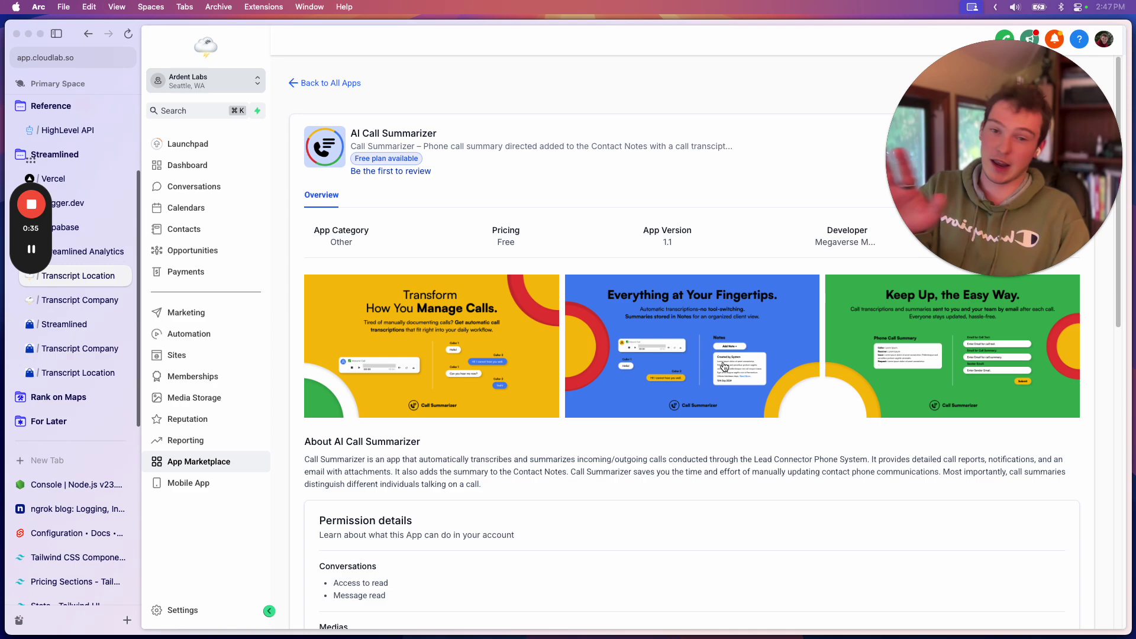
{"action": "scroll", "coordinate": [731, 432], "scroll_direction": "down", "scroll_amount": 10}
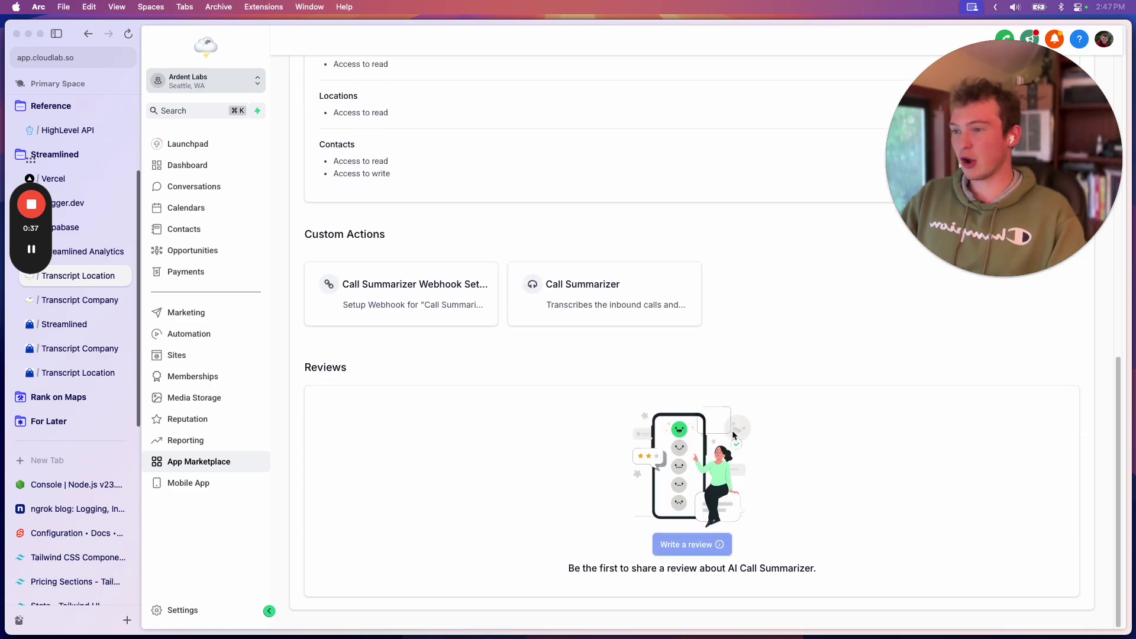
{"action": "scroll", "coordinate": [733, 430], "scroll_direction": "up", "scroll_amount": 10}
Start installing AI Call Summarizer and scroll down to its custom actions and Pricing Plans
{"action": "left_click", "coordinate": [976, 127]}
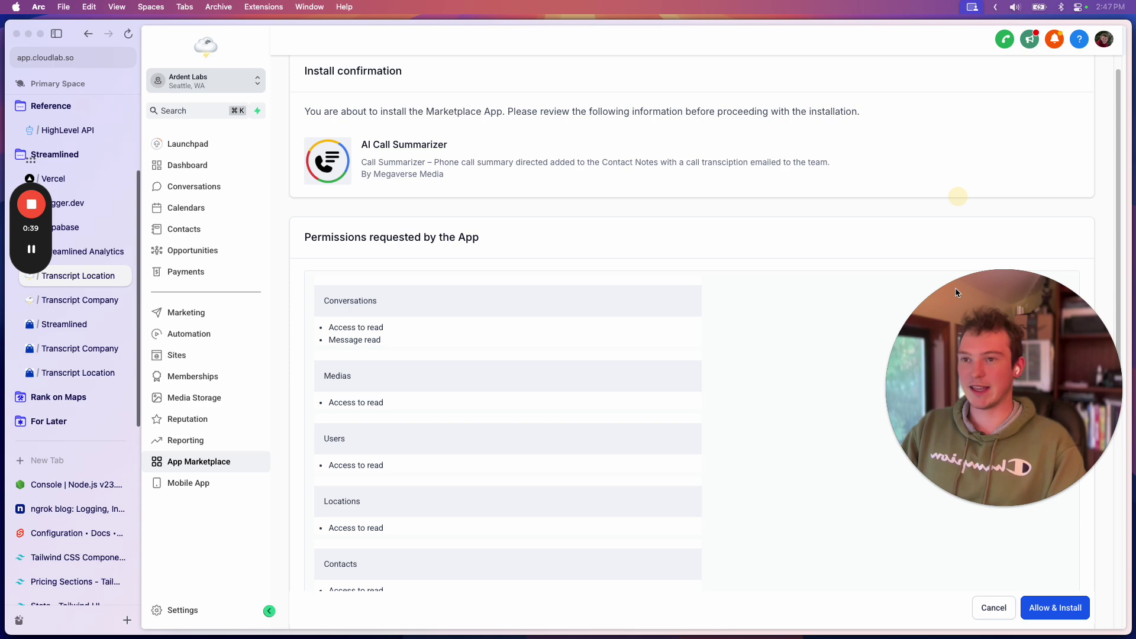
{"action": "scroll", "coordinate": [954, 539], "scroll_direction": "down", "scroll_amount": 5}
{"action": "scroll", "coordinate": [972, 556], "scroll_direction": "down", "scroll_amount": 3}
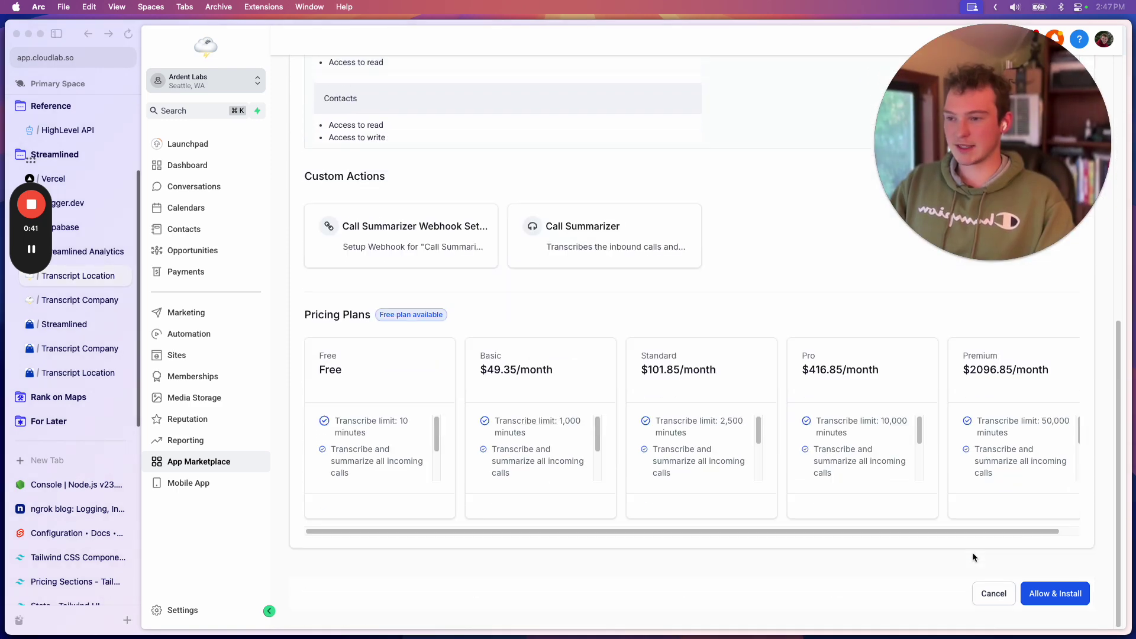
{"action": "scroll", "coordinate": [381, 452], "scroll_direction": "down", "scroll_amount": 2}
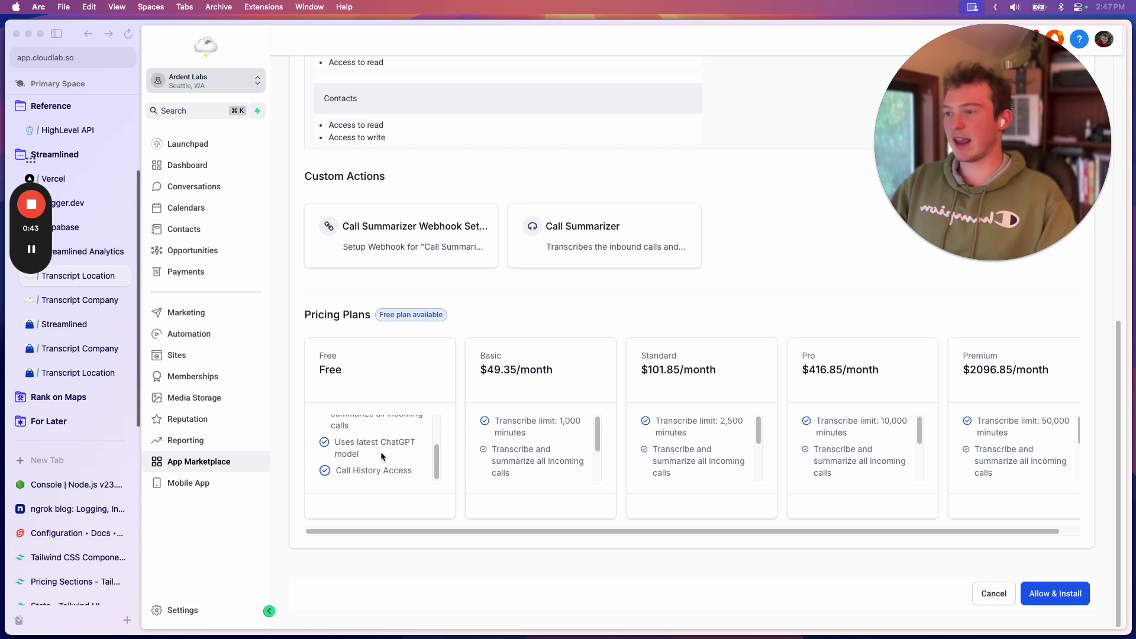
{"action": "scroll", "coordinate": [381, 452], "scroll_direction": "up", "scroll_amount": 2}
{"action": "scroll", "coordinate": [381, 454], "scroll_direction": "down", "scroll_amount": 2}
{"action": "scroll", "coordinate": [380, 452], "scroll_direction": "up", "scroll_amount": 2}
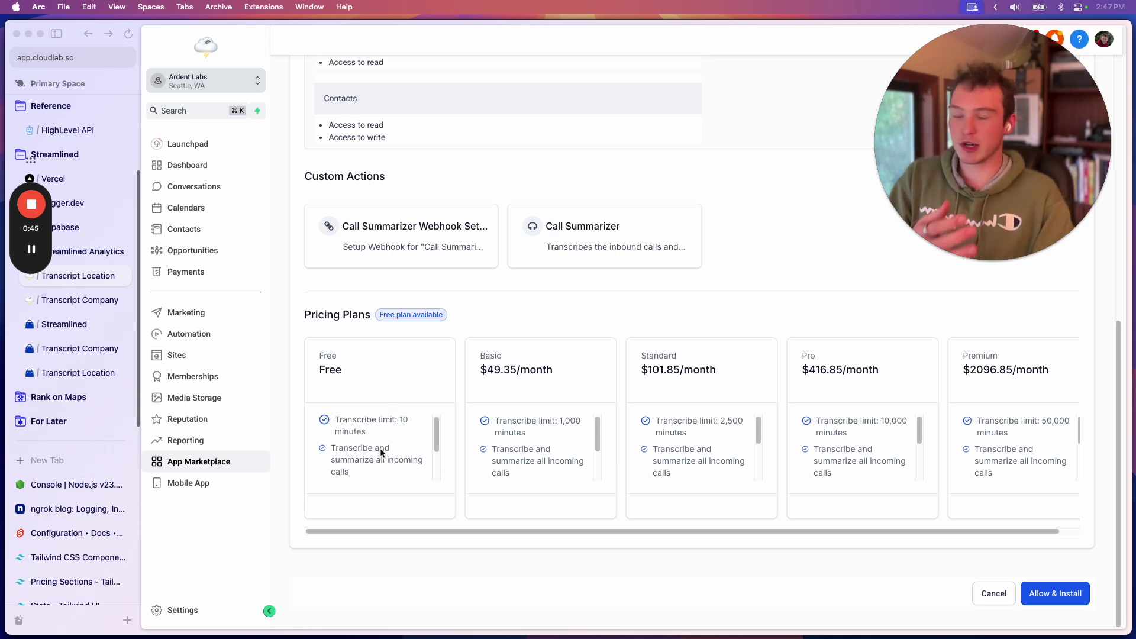
{"action": "scroll", "coordinate": [517, 443], "scroll_direction": "down", "scroll_amount": 2}
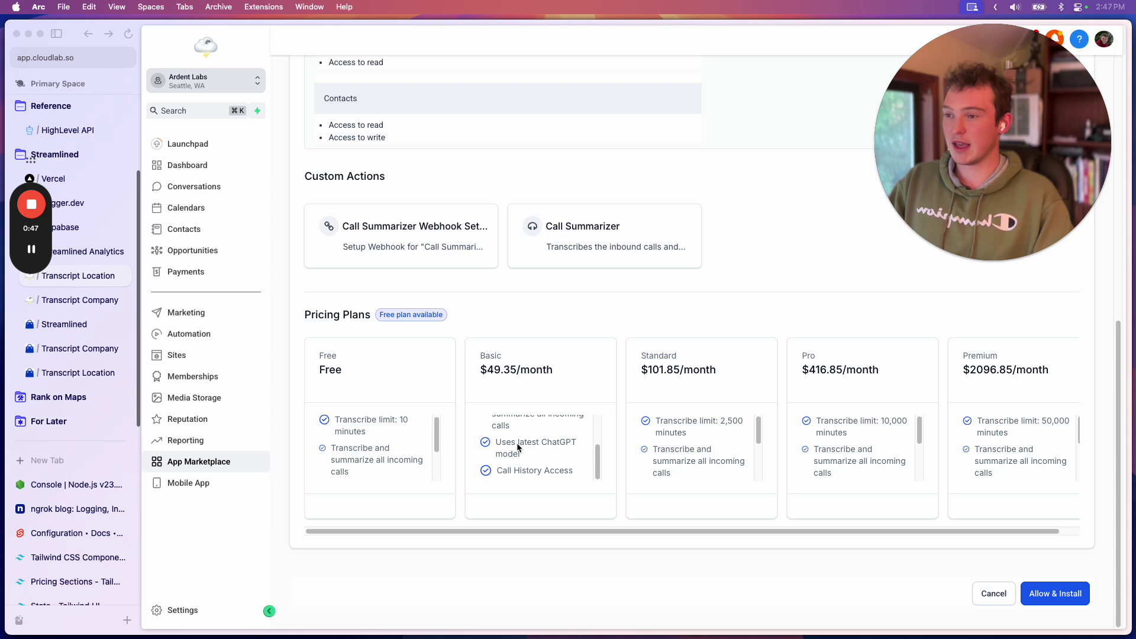
{"action": "scroll", "coordinate": [517, 446], "scroll_direction": "up", "scroll_amount": 2}
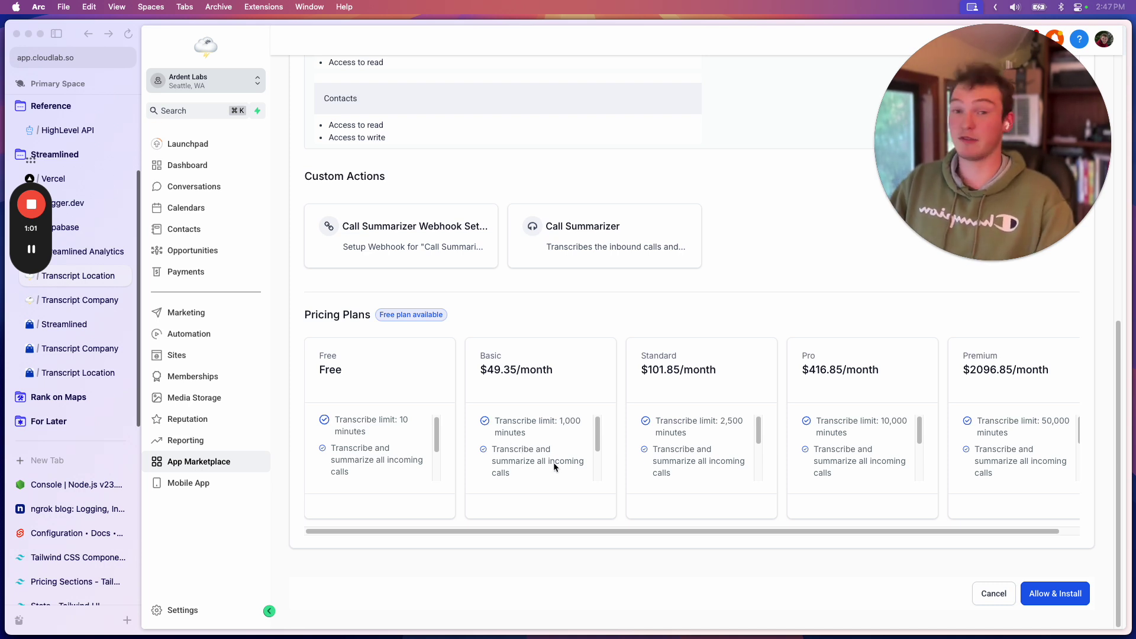
Compare the Free to Premium plan cards, highlighting Premium's 50,000-minute transcribe limit
{"action": "scroll", "coordinate": [687, 450], "scroll_direction": "down", "scroll_amount": 3}
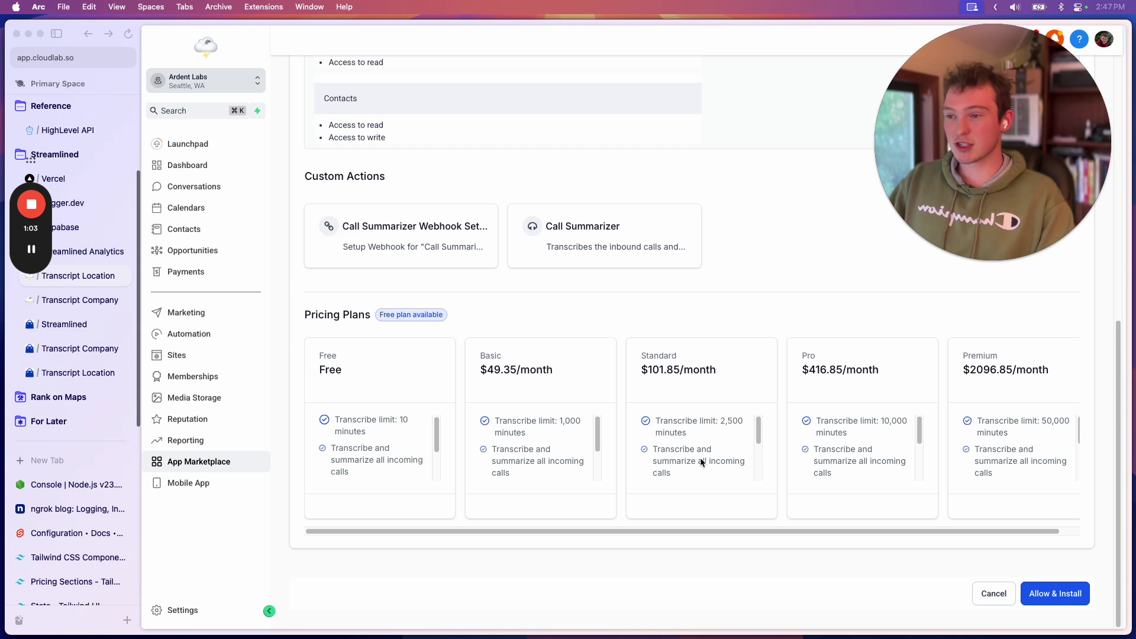
{"action": "scroll", "coordinate": [692, 438], "scroll_direction": "up", "scroll_amount": 3}
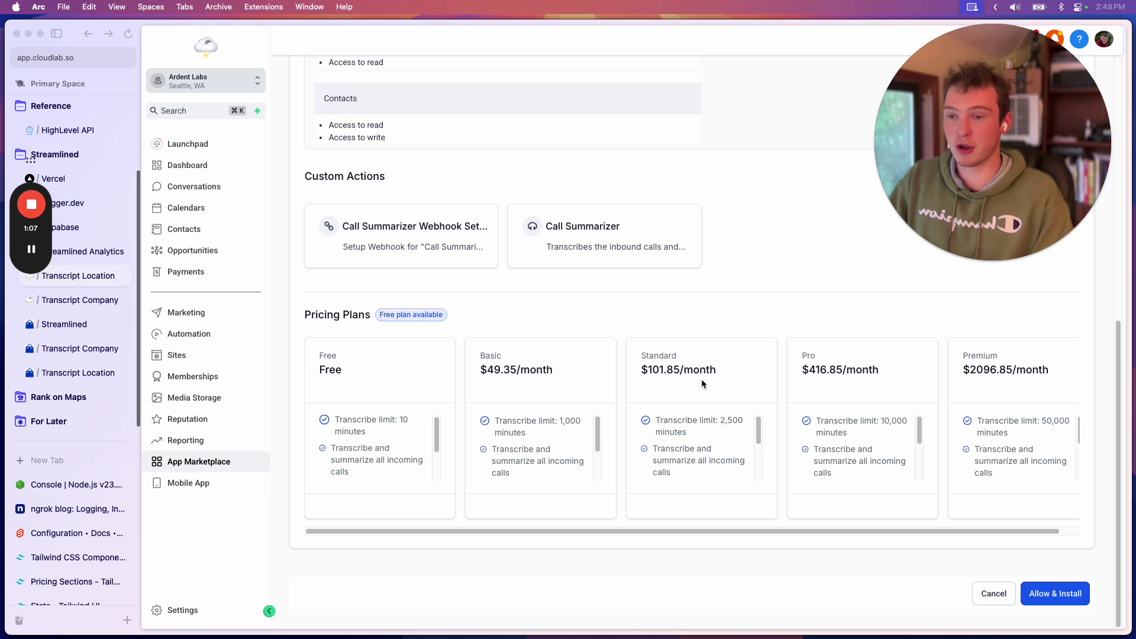
{"action": "scroll", "coordinate": [984, 465], "scroll_direction": "down", "scroll_amount": 1}
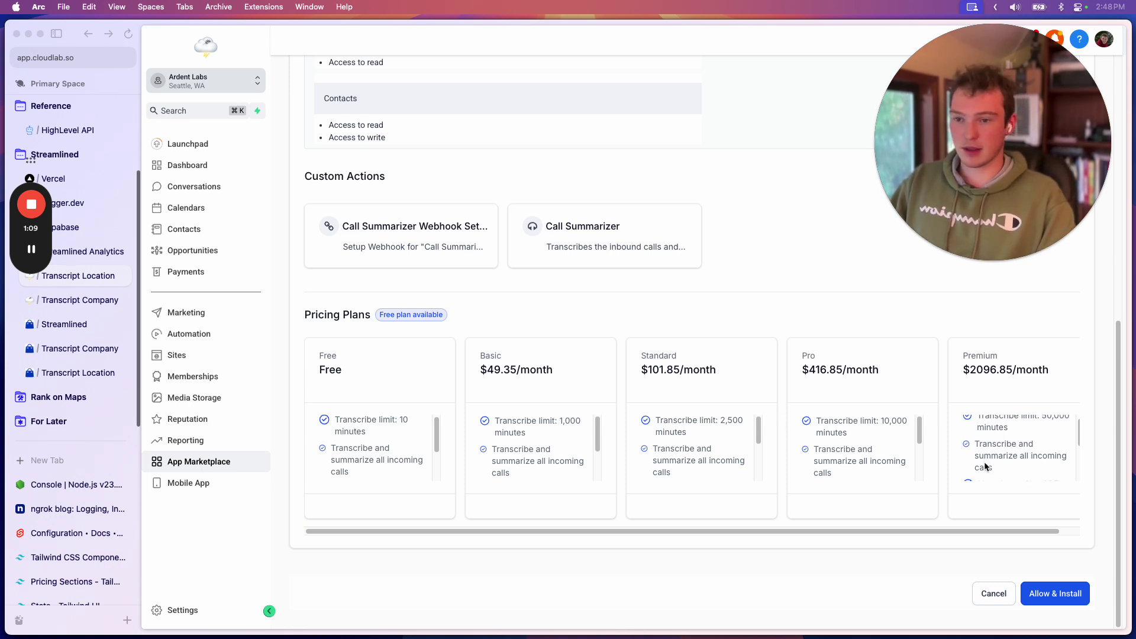
{"action": "scroll", "coordinate": [984, 466], "scroll_direction": "up", "scroll_amount": 1}
{"action": "left_click_drag", "start_coordinate": [982, 422], "coordinate": [1023, 435]}
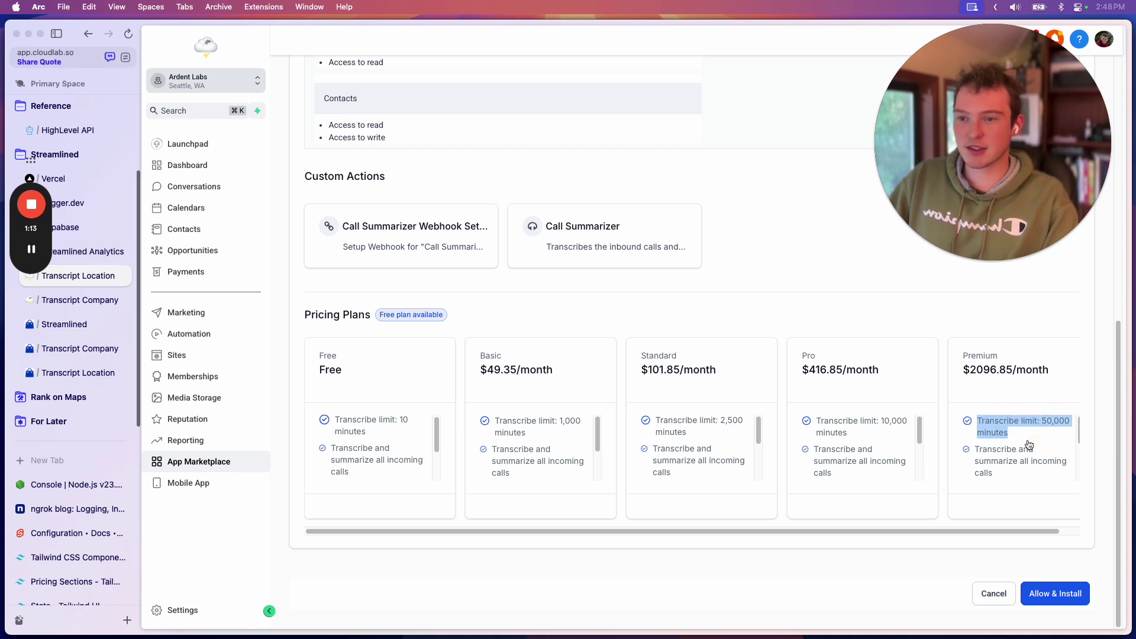
{"action": "left_click", "coordinate": [1017, 431]}
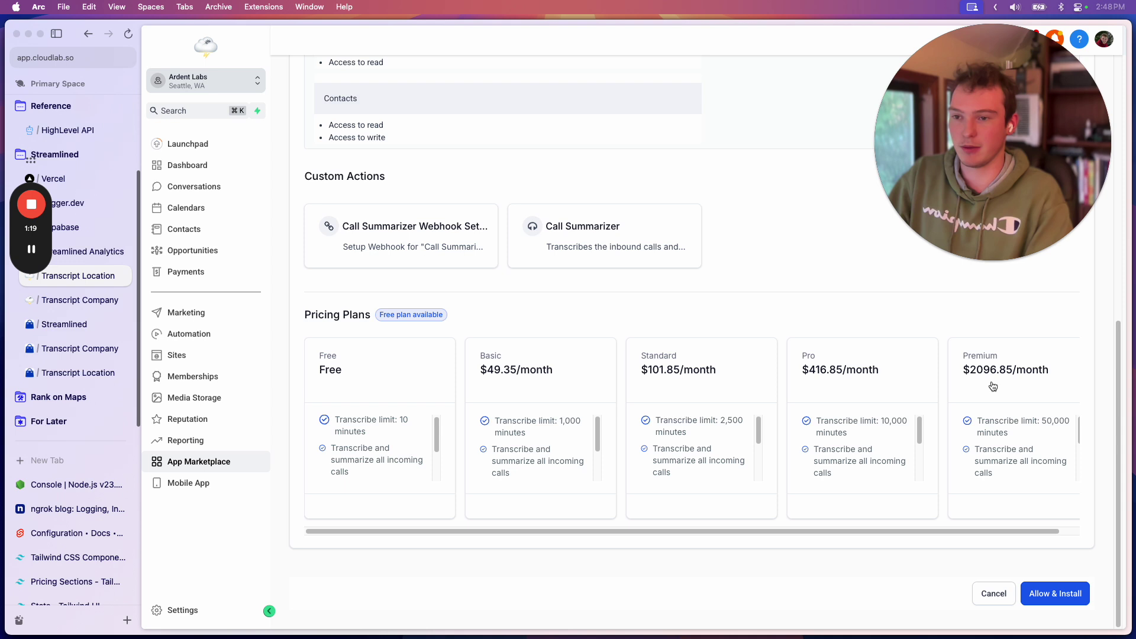
Calculate $2,100/50,000 in Raycast's calculator, giving $0.04 per minute
{"action": "key", "text": "alt+space"}
{"action": "type", "text": "2,"}
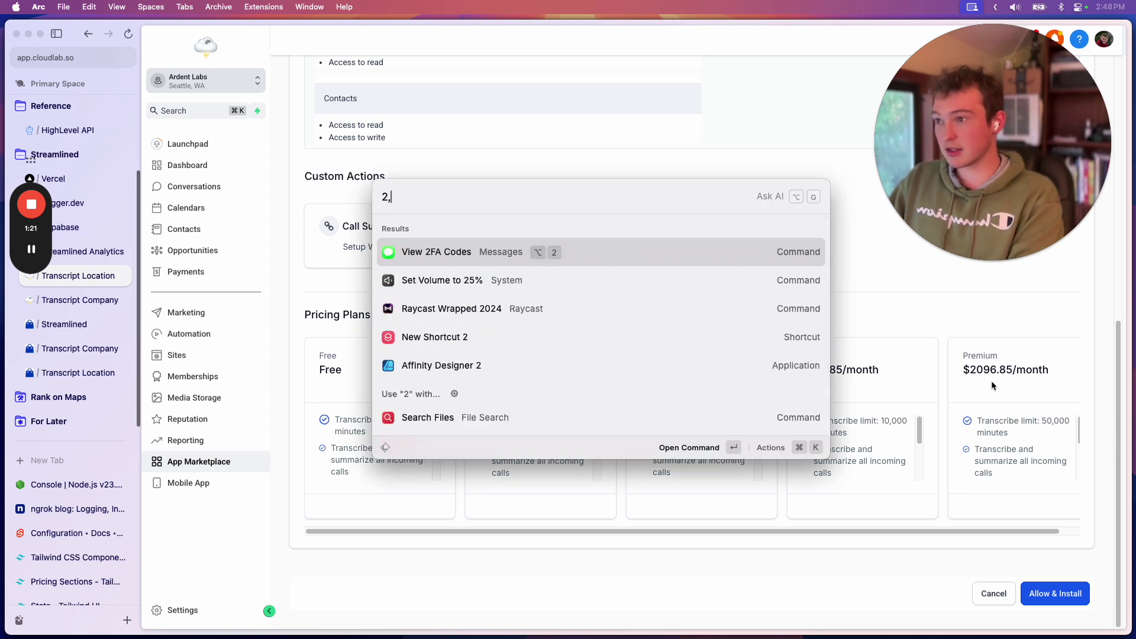
{"action": "type", "text": "100/50"}
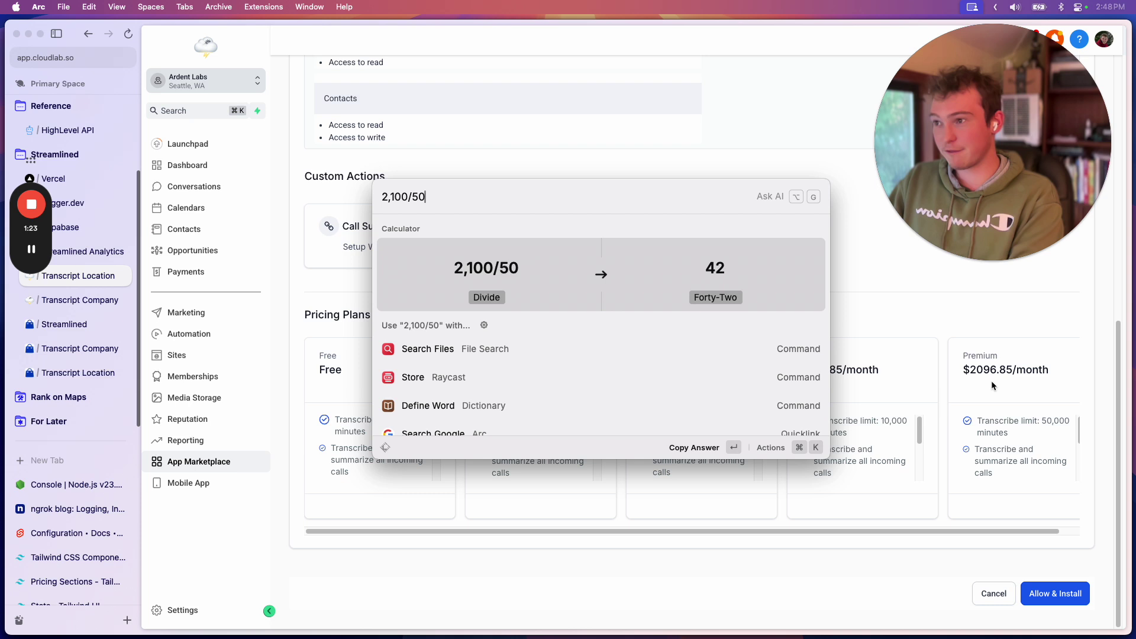
{"action": "type", "text": ",000"}
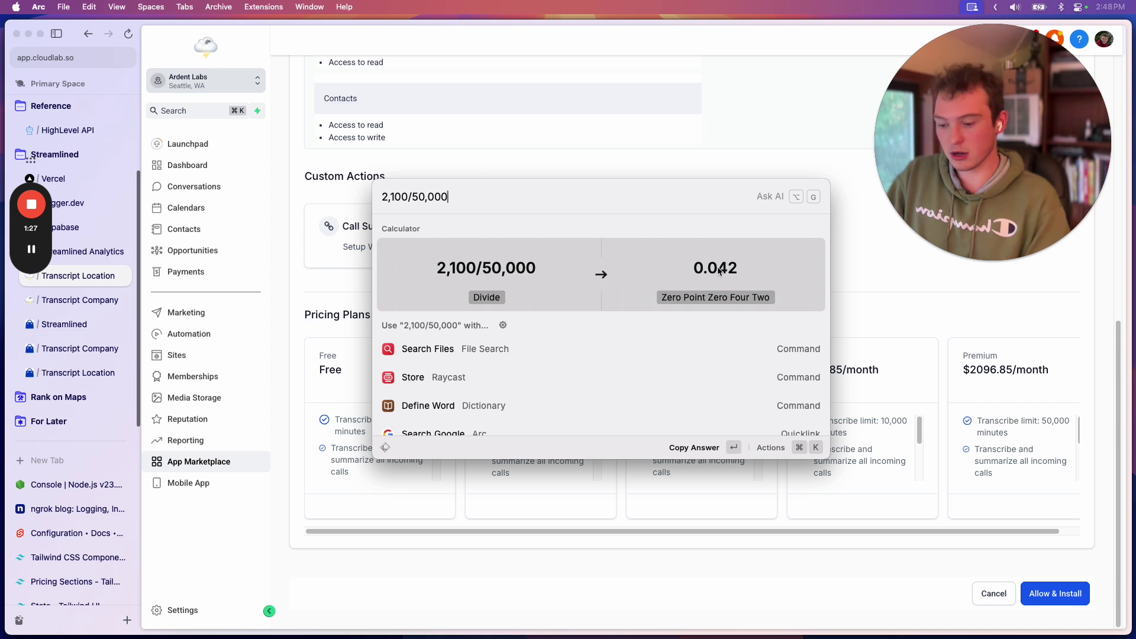
{"action": "type", "text": "$"}
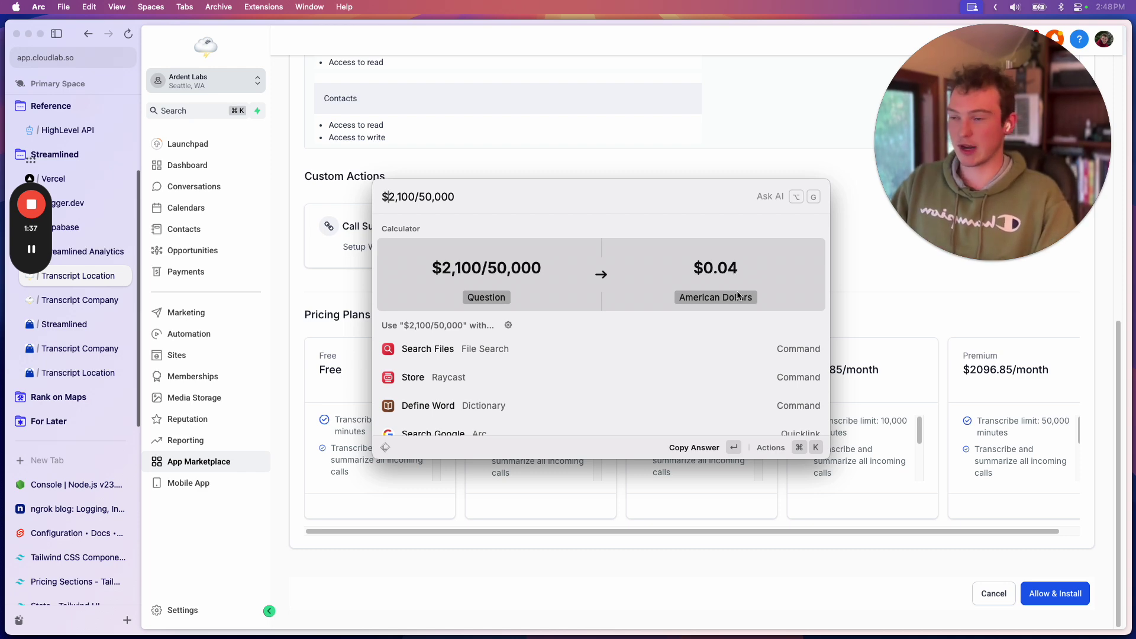
{"action": "key", "text": "Escape"}
Confirm Enable Call Transcription is checked under Phone Numbers > Advanced Settings > Voice Calls, then exit settings
{"action": "scroll", "coordinate": [596, 302], "scroll_direction": "up", "scroll_amount": 10}
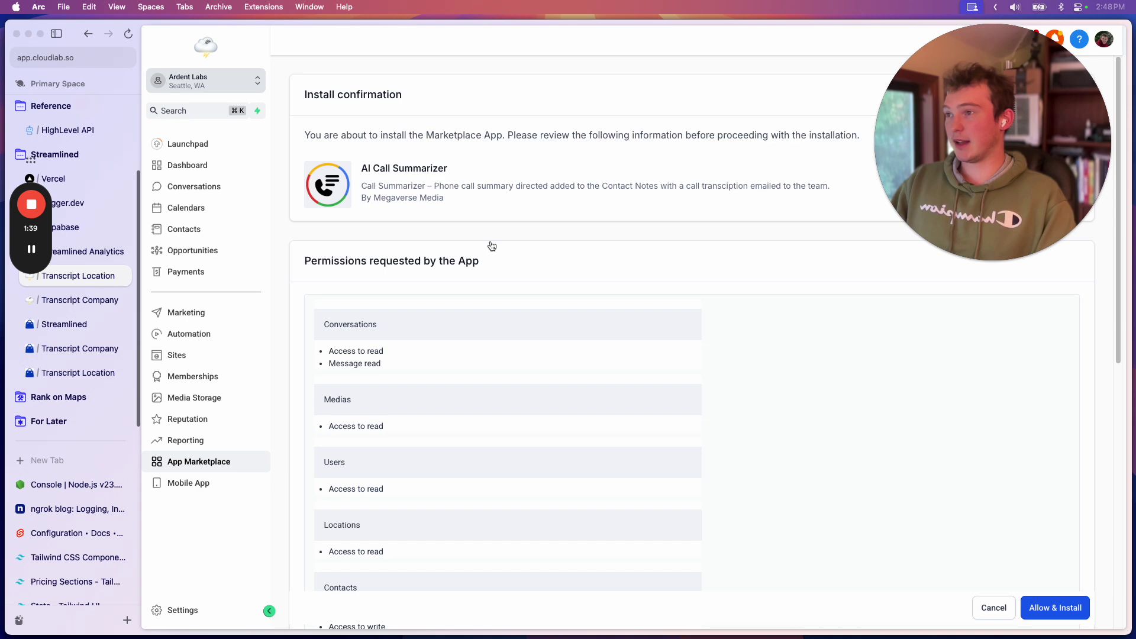
{"action": "left_click", "coordinate": [183, 610]}
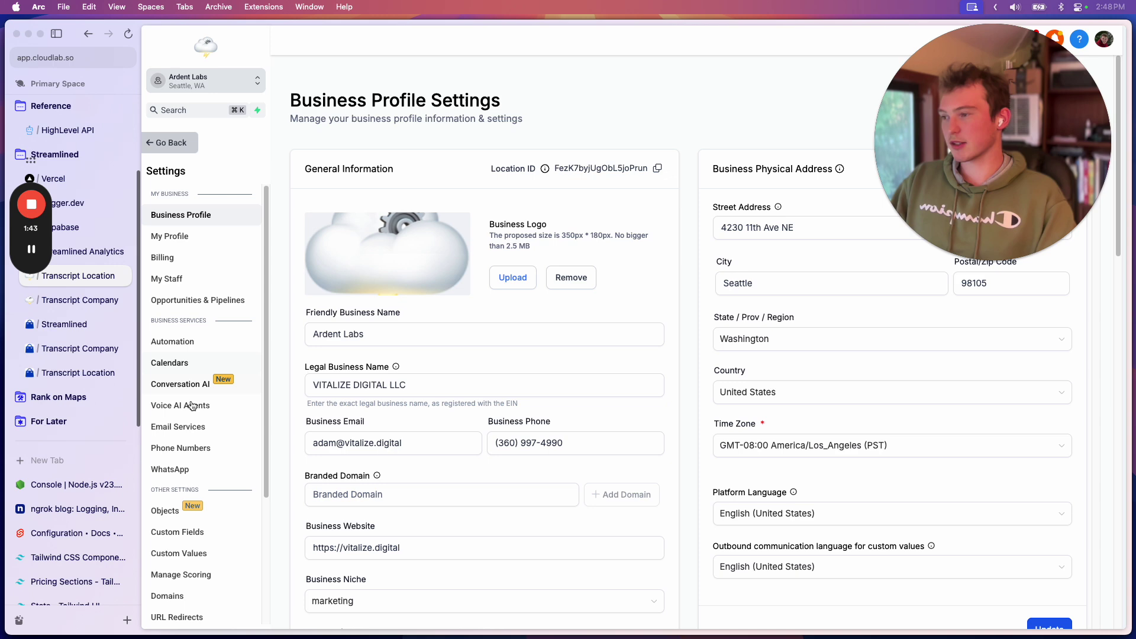
{"action": "scroll", "coordinate": [181, 374], "scroll_direction": "down", "scroll_amount": 3}
{"action": "left_click", "coordinate": [180, 374]}
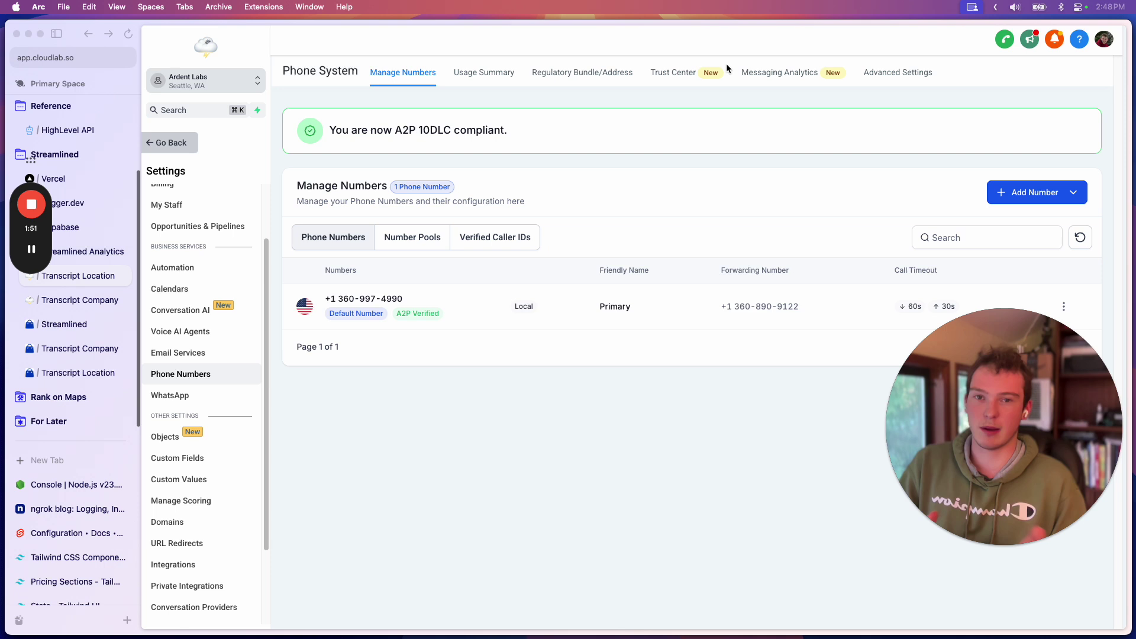
{"action": "left_click", "coordinate": [894, 73]}
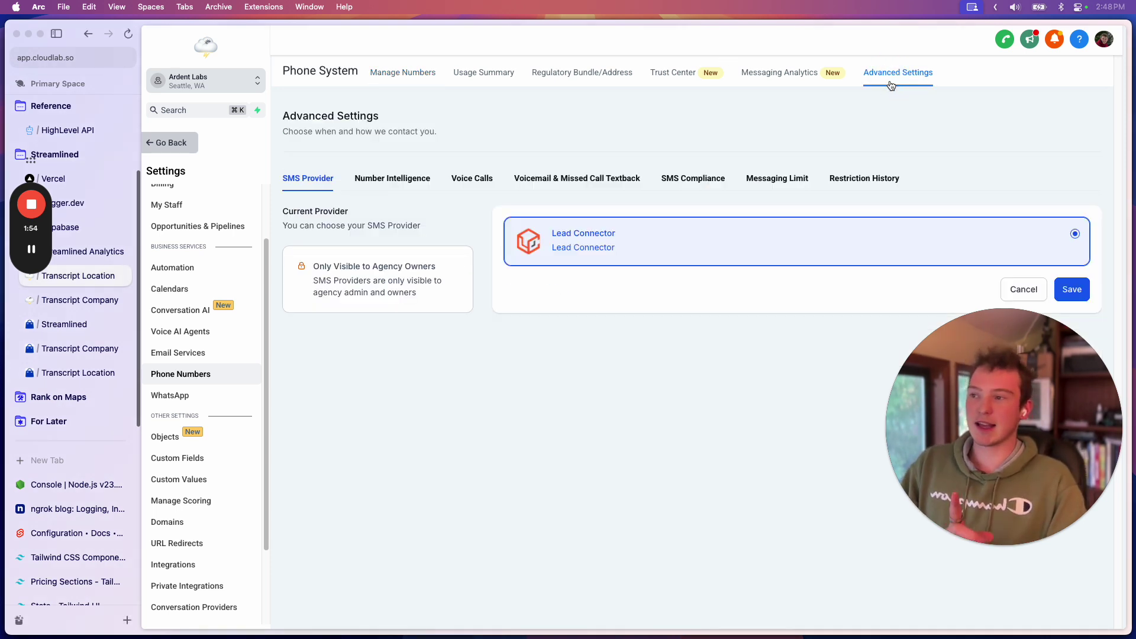
{"action": "left_click", "coordinate": [474, 179]}
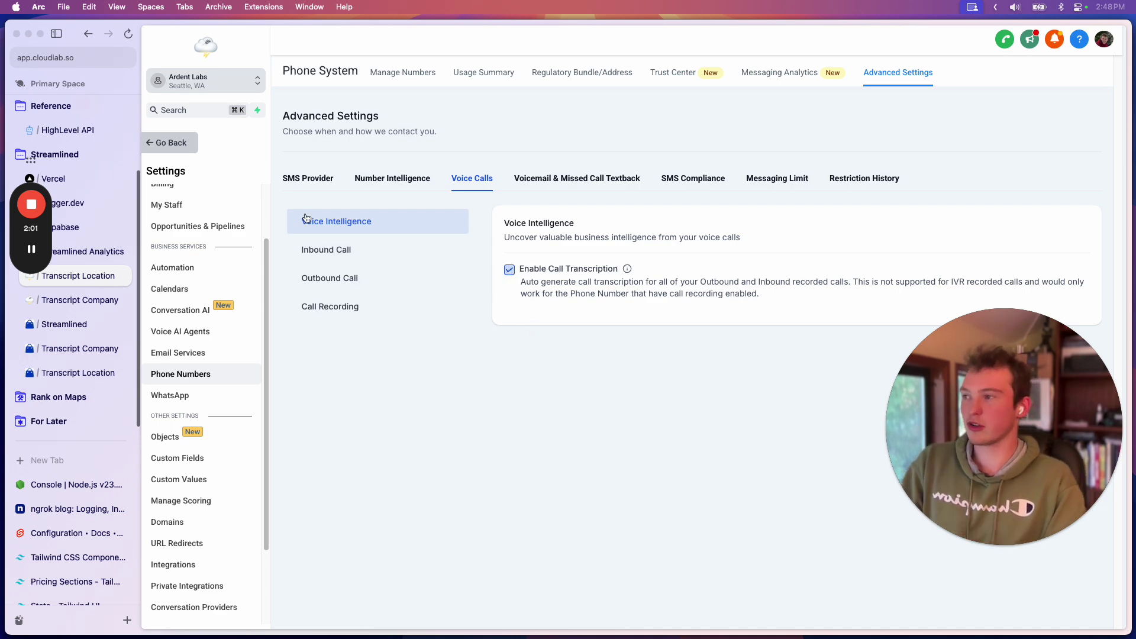
{"action": "left_click", "coordinate": [170, 143]}
Open the test contact's conversation and then its full contact record
{"action": "left_click", "coordinate": [207, 186]}
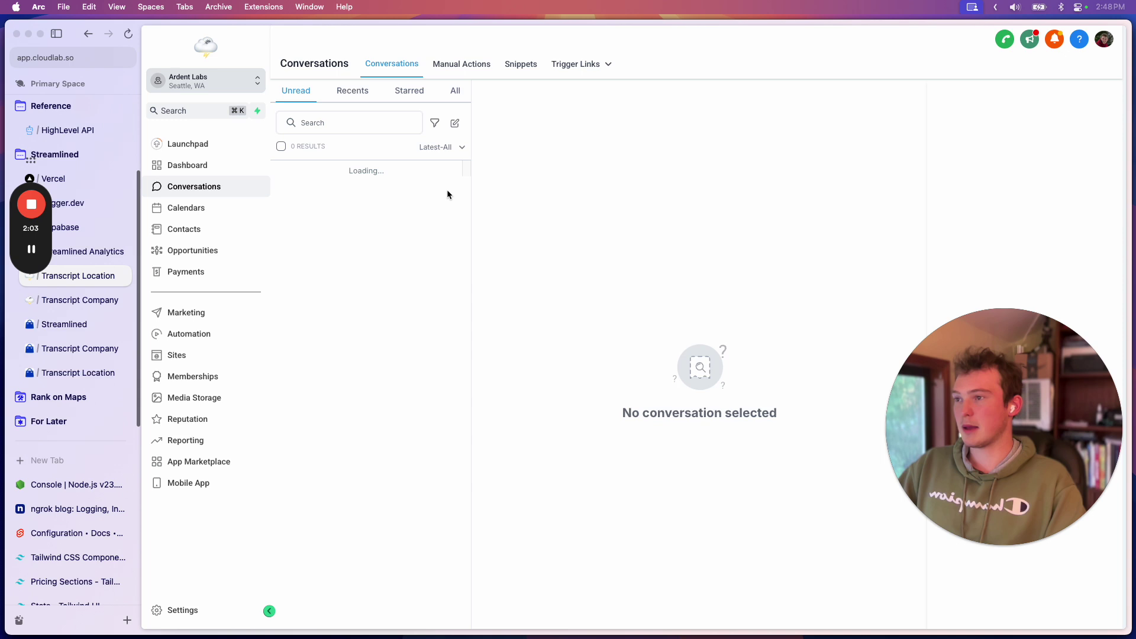
{"action": "left_click", "coordinate": [388, 196]}
{"action": "left_click", "coordinate": [1036, 141]}
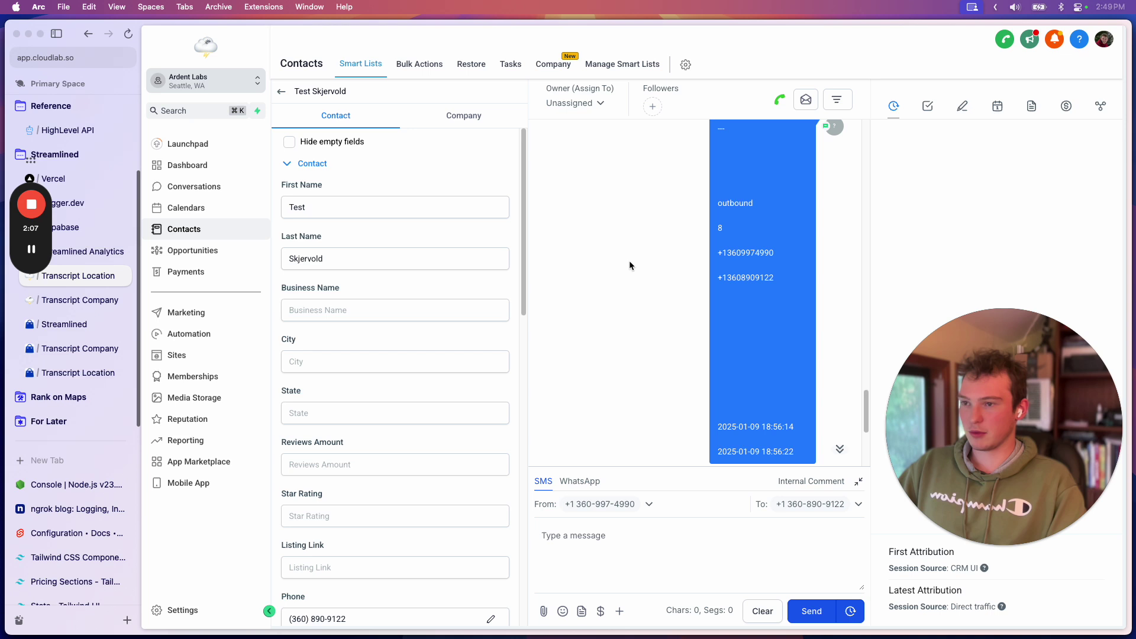
View and scroll through the 32-second outbound call's timestamped transcript
{"action": "left_click", "coordinate": [582, 312]}
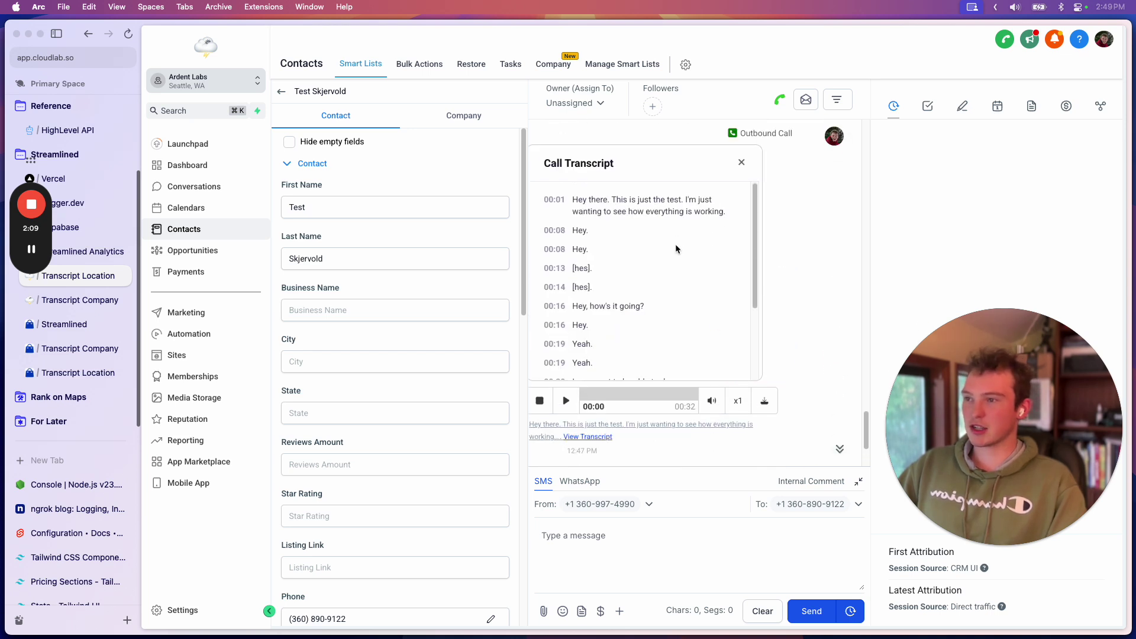
{"action": "scroll", "coordinate": [637, 273], "scroll_direction": "down", "scroll_amount": 5}
{"action": "scroll", "coordinate": [638, 277], "scroll_direction": "up", "scroll_amount": 5}
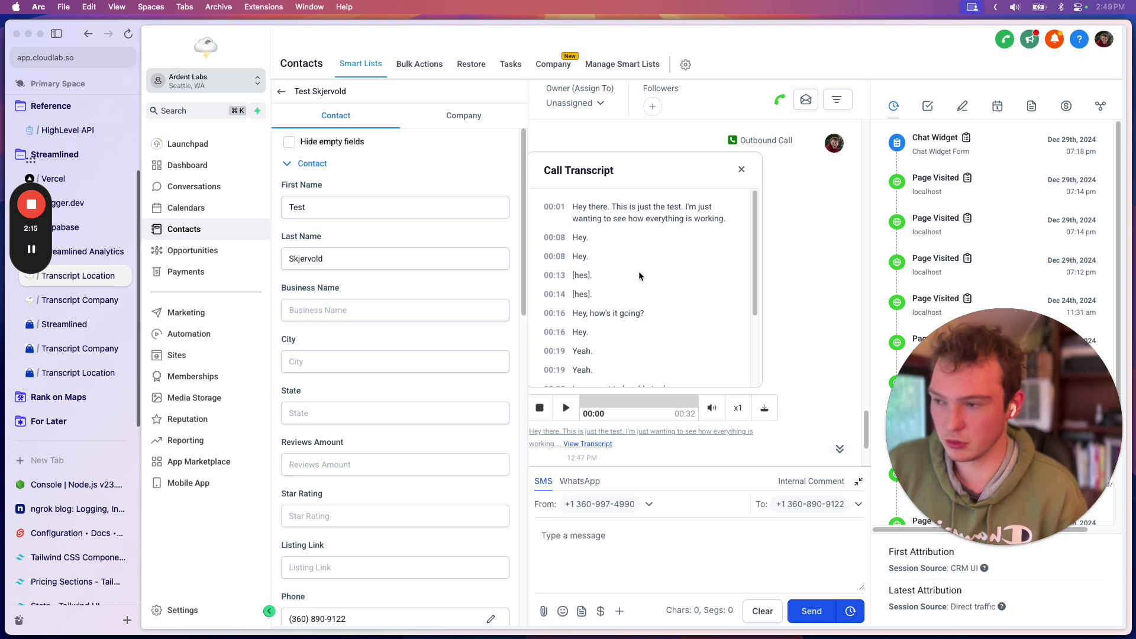
{"action": "scroll", "coordinate": [639, 275], "scroll_direction": "down", "scroll_amount": 4}
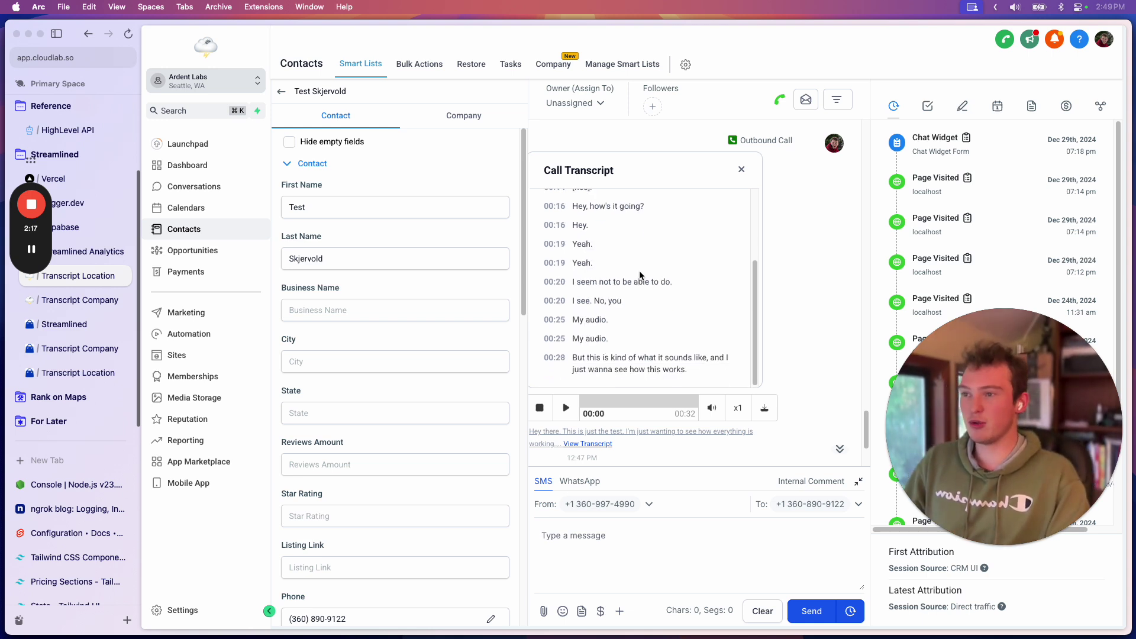
{"action": "scroll", "coordinate": [639, 275], "scroll_direction": "up", "scroll_amount": 4}
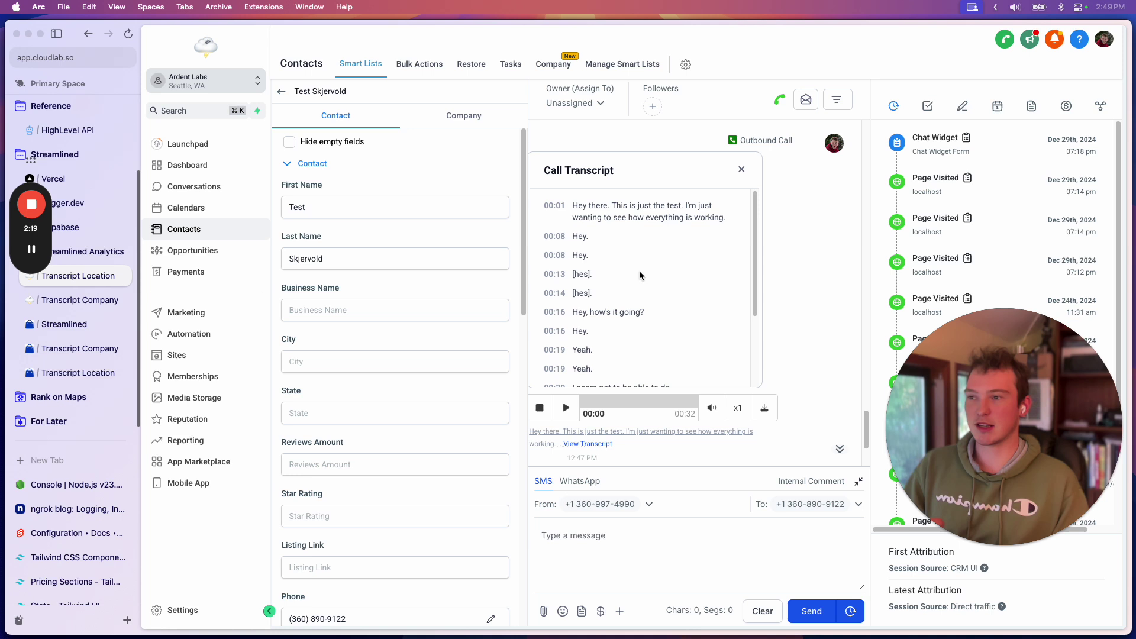
{"action": "scroll", "coordinate": [639, 272], "scroll_direction": "down", "scroll_amount": 2}
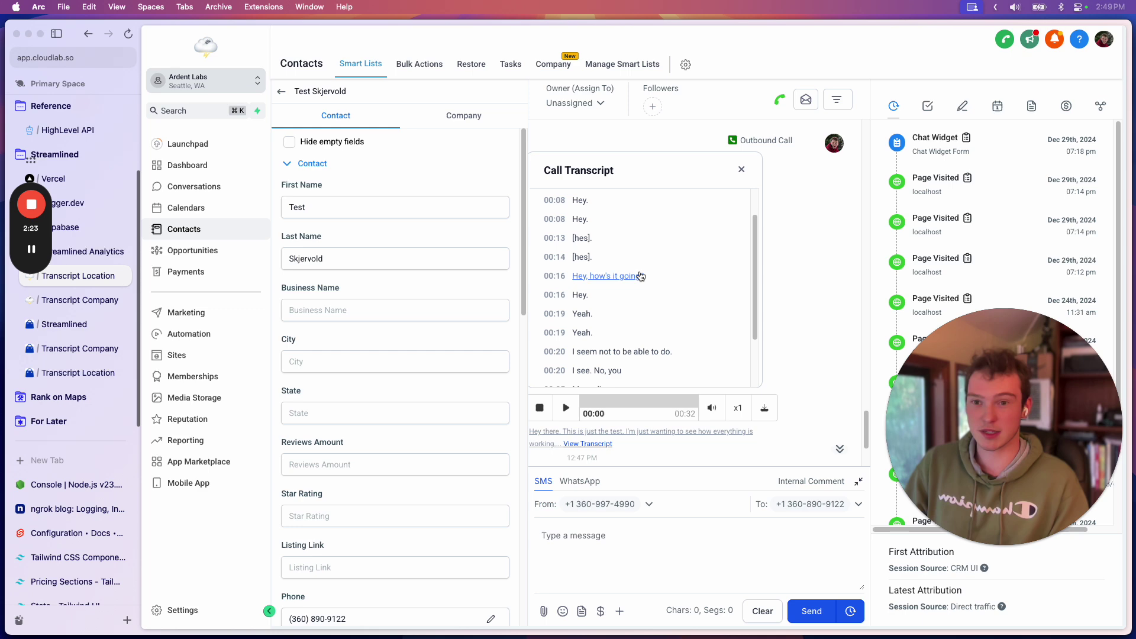
{"action": "scroll", "coordinate": [639, 275], "scroll_direction": "down", "scroll_amount": 2}
{"action": "scroll", "coordinate": [640, 273], "scroll_direction": "up", "scroll_amount": 3}
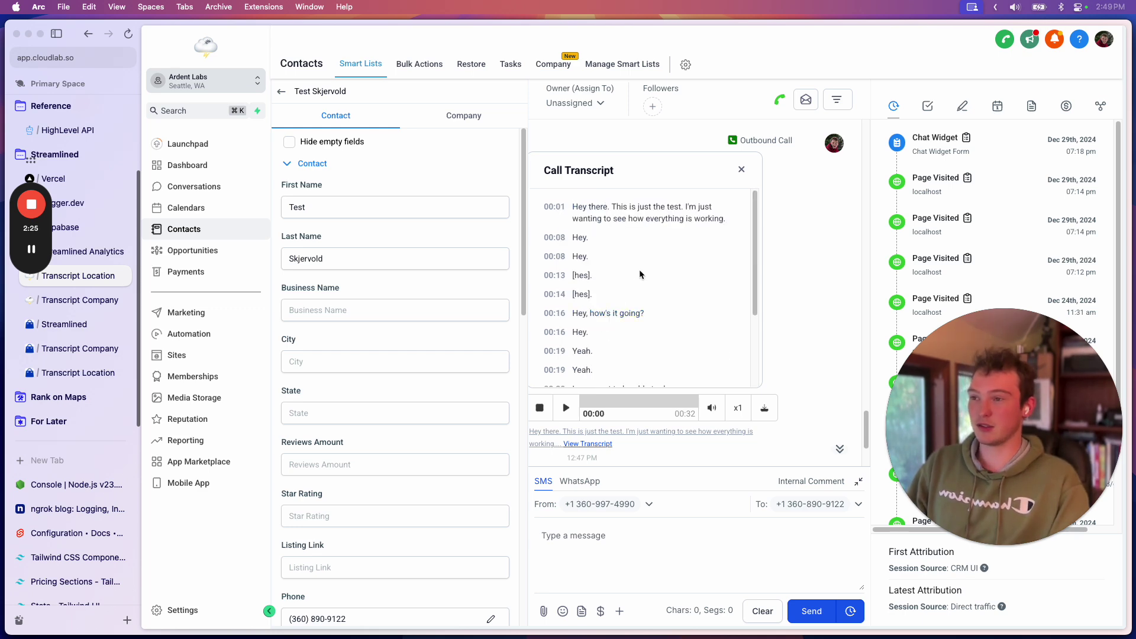
{"action": "scroll", "coordinate": [640, 273], "scroll_direction": "up", "scroll_amount": 2}
{"action": "scroll", "coordinate": [640, 274], "scroll_direction": "down", "scroll_amount": 6}
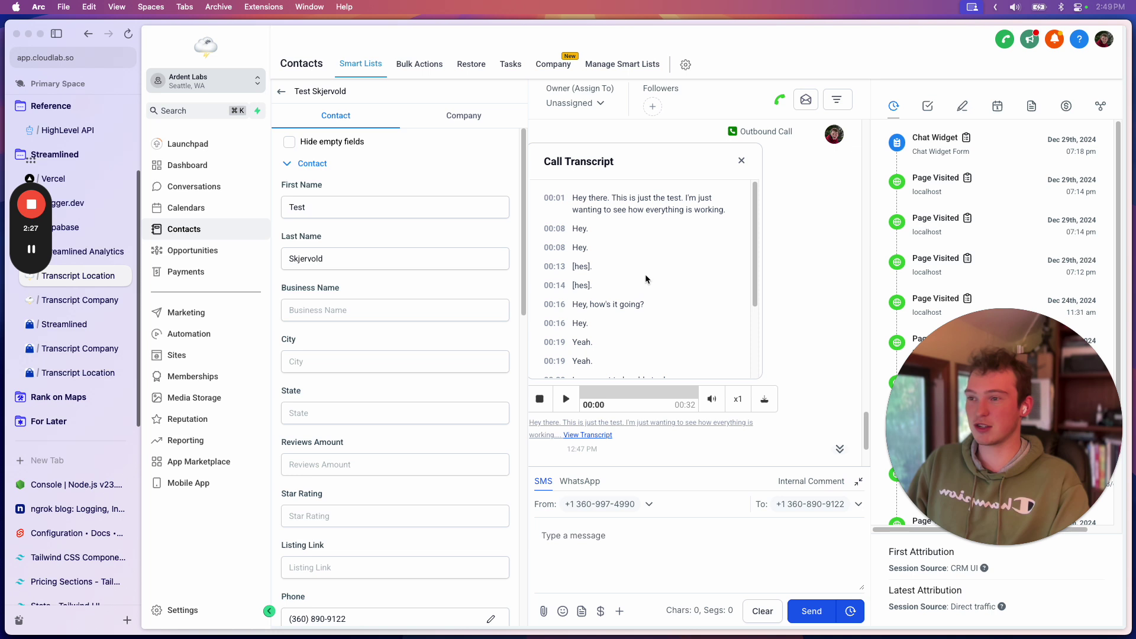
{"action": "scroll", "coordinate": [627, 278], "scroll_direction": "up", "scroll_amount": 5}
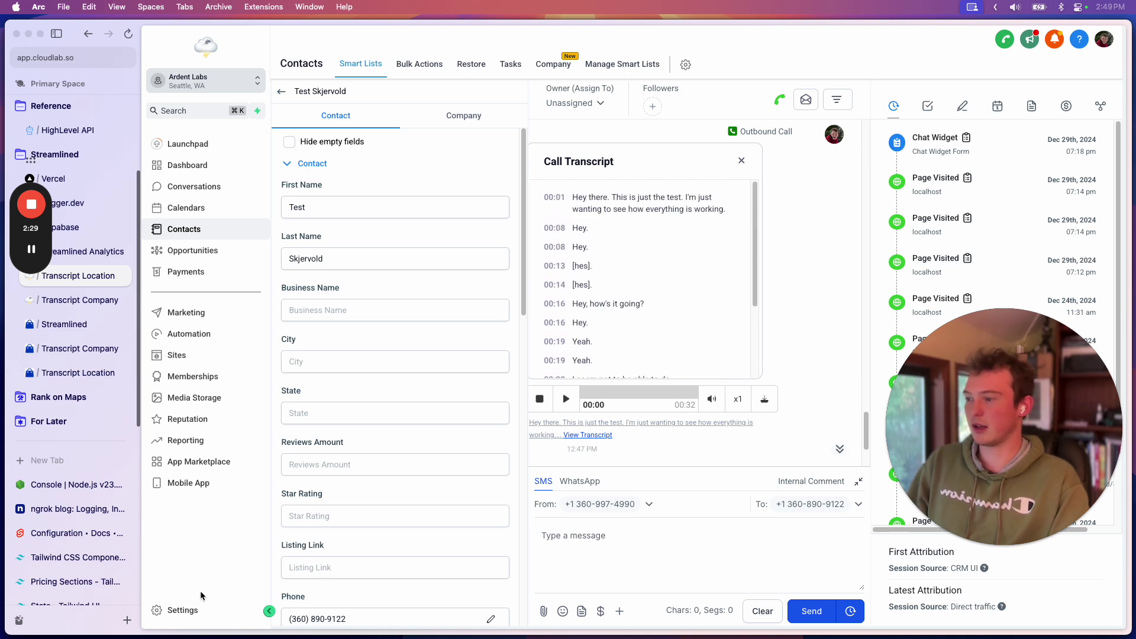
Read the call transcription charge of 0.03675/min on top of recordings in voice call settings
{"action": "left_click", "coordinate": [187, 611]}
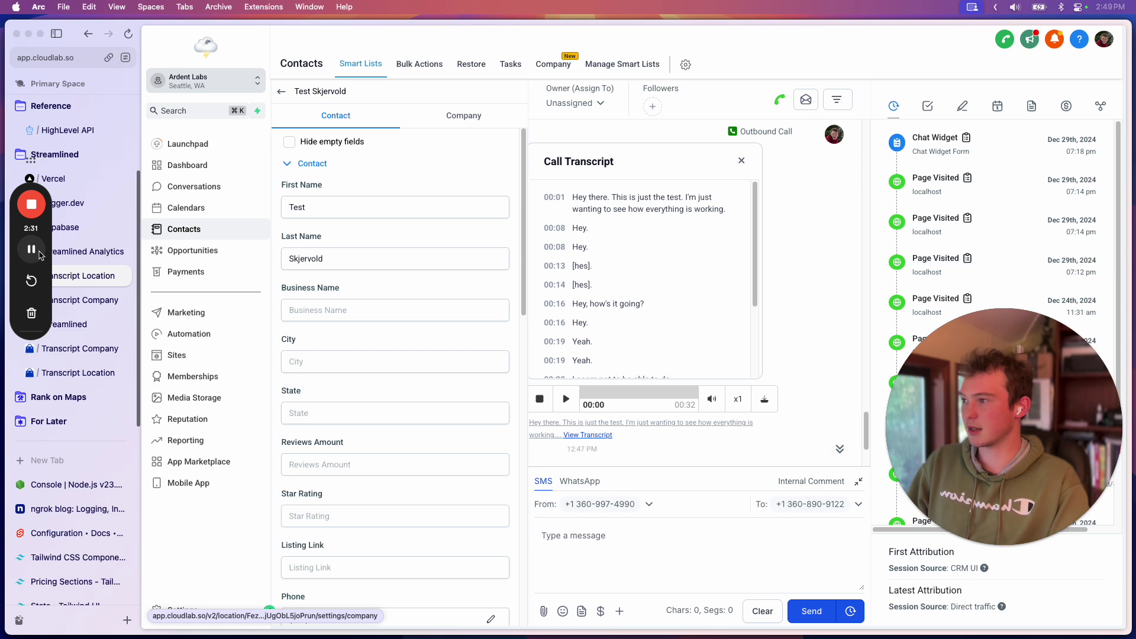
{"action": "mouse_move", "coordinate": [628, 271]}
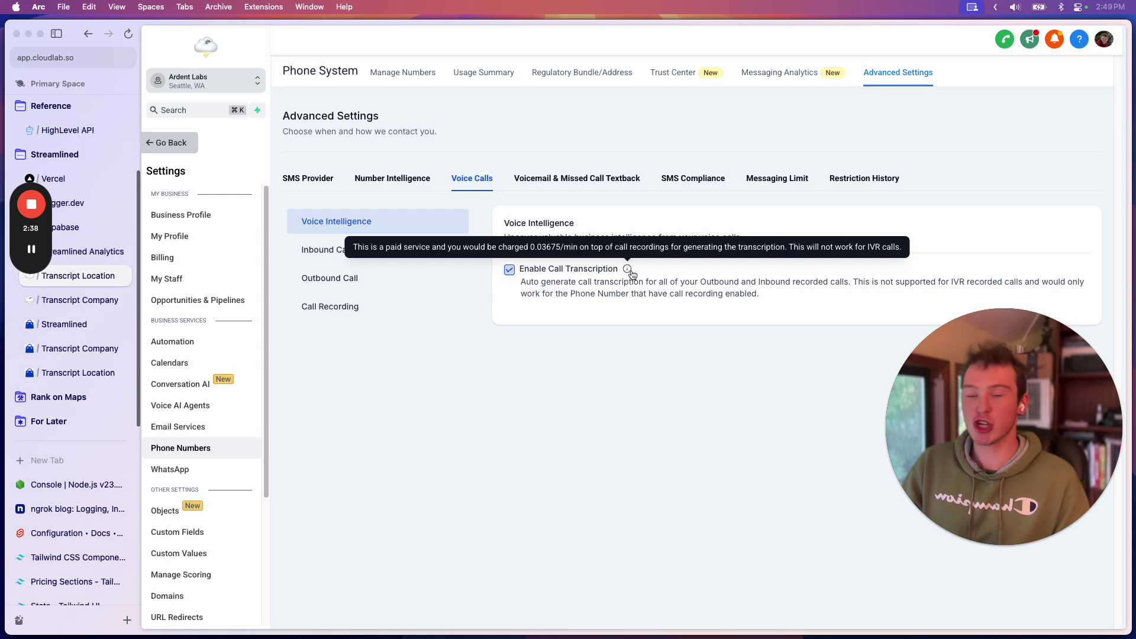
Return to the test contact and expand the first outbound call's transcript inline
{"action": "left_click", "coordinate": [170, 143]}
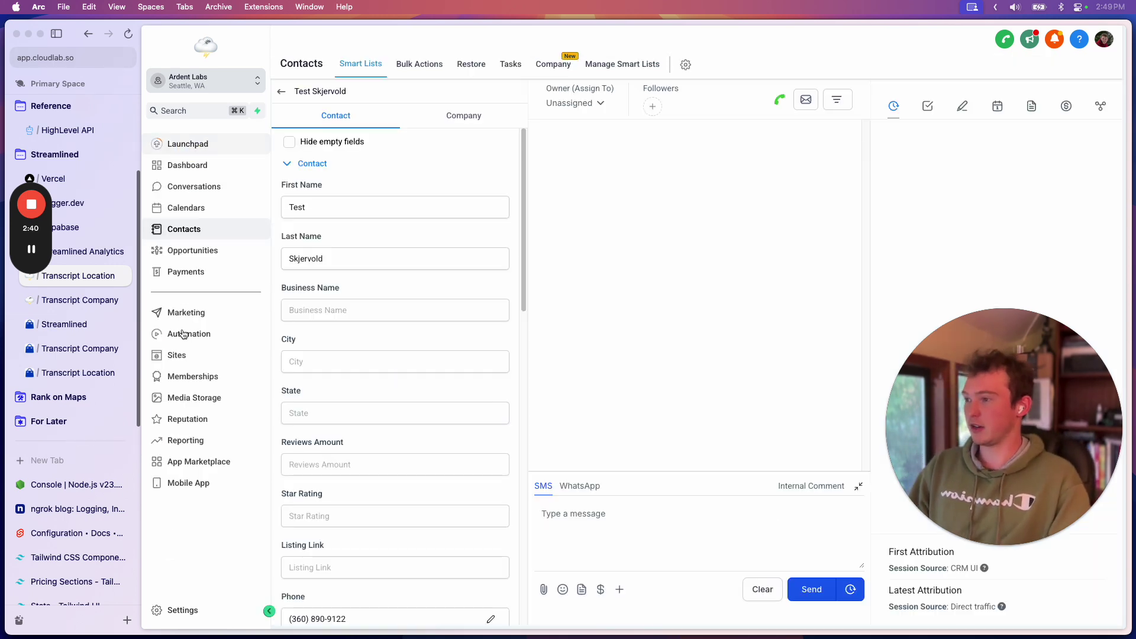
{"action": "left_click", "coordinate": [218, 333]}
{"action": "left_click", "coordinate": [198, 229]}
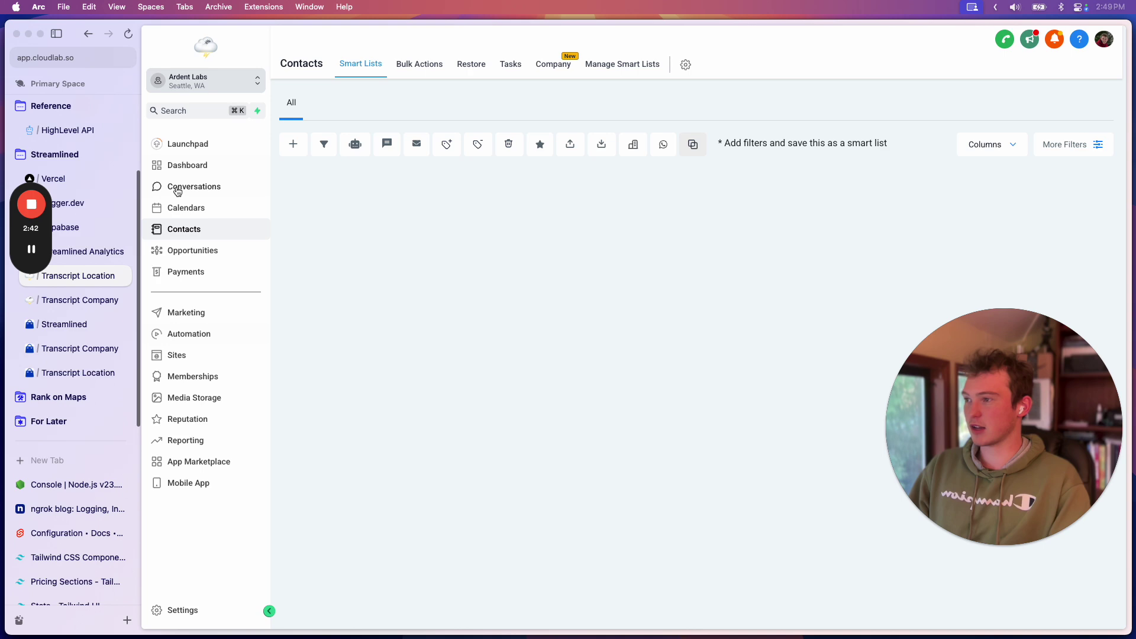
{"action": "left_click", "coordinate": [186, 186]}
{"action": "key", "text": "cmd+["}
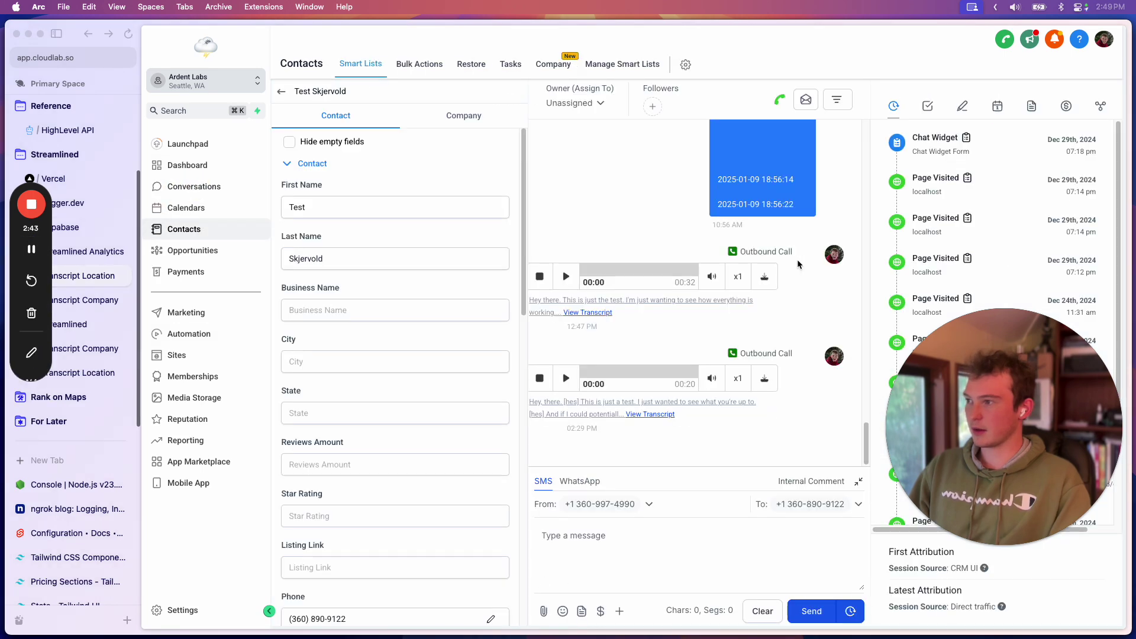
{"action": "left_click", "coordinate": [594, 314]}
{"action": "scroll", "coordinate": [678, 229], "scroll_direction": "down", "scroll_amount": 4}
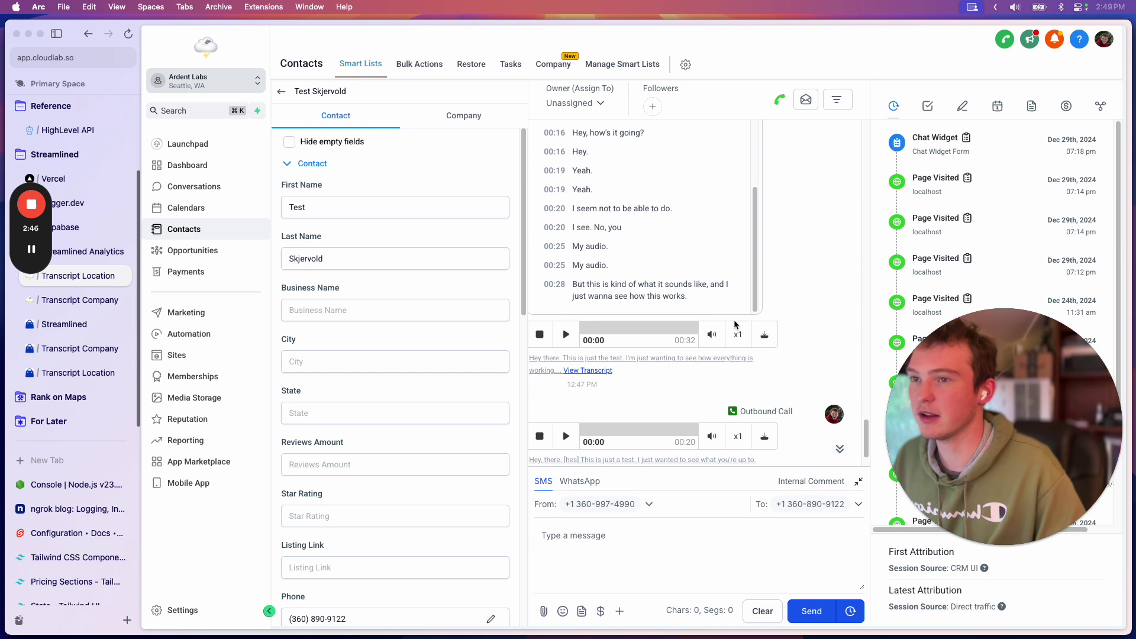
{"action": "scroll", "coordinate": [593, 237], "scroll_direction": "up", "scroll_amount": 3}
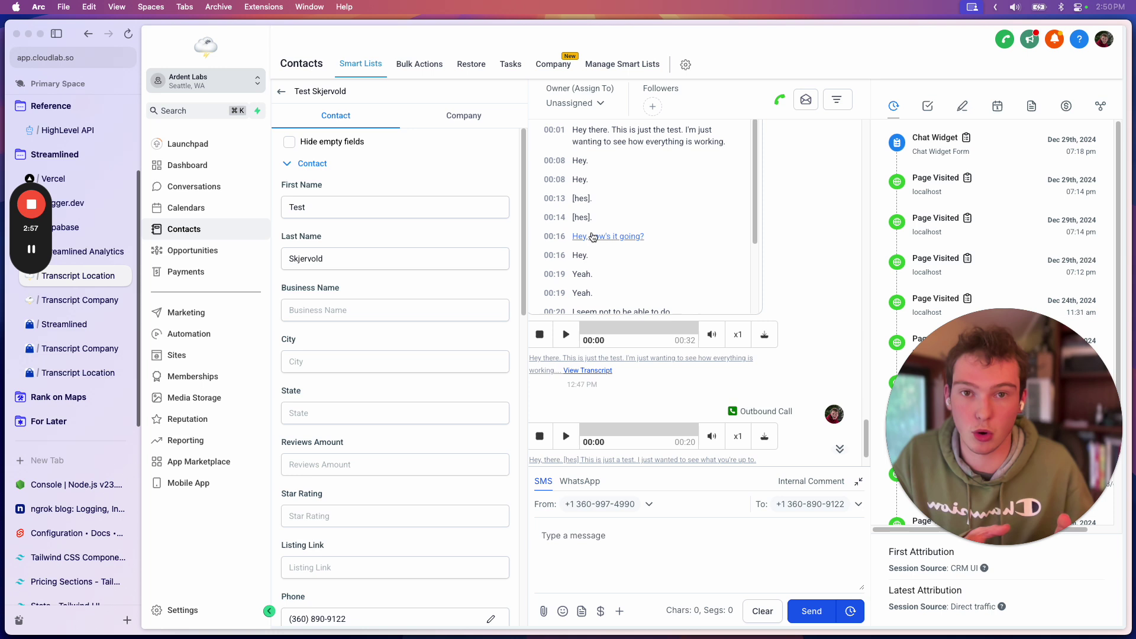
Play the first call recording, skip ahead to about 00:23, stop it, and scroll the transcript
{"action": "left_click", "coordinate": [593, 237]}
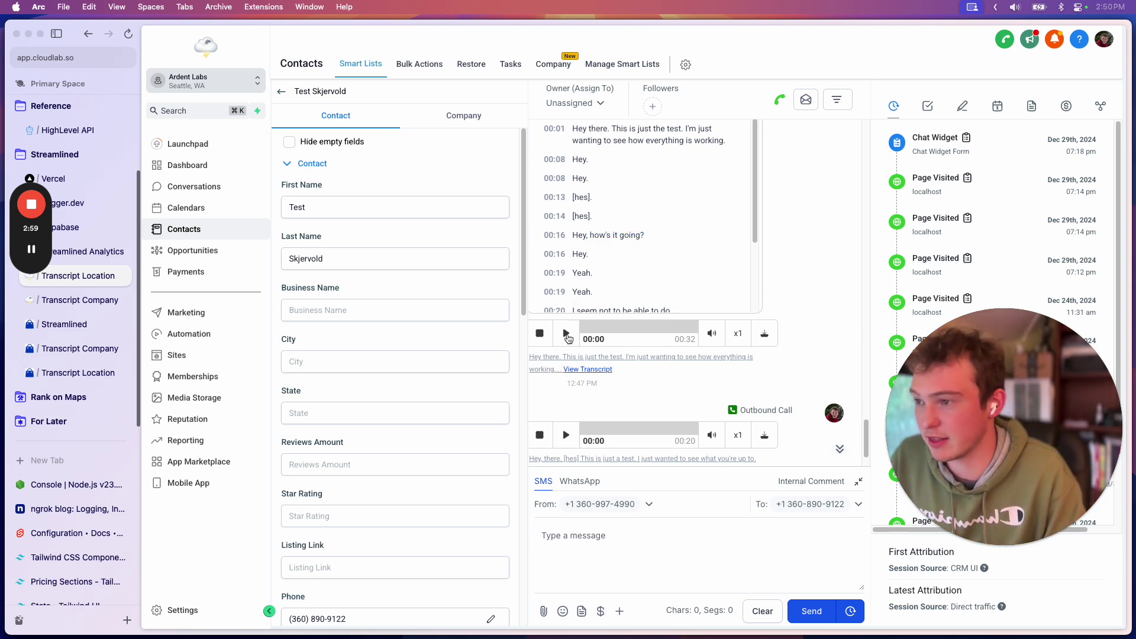
{"action": "left_click", "coordinate": [620, 327]}
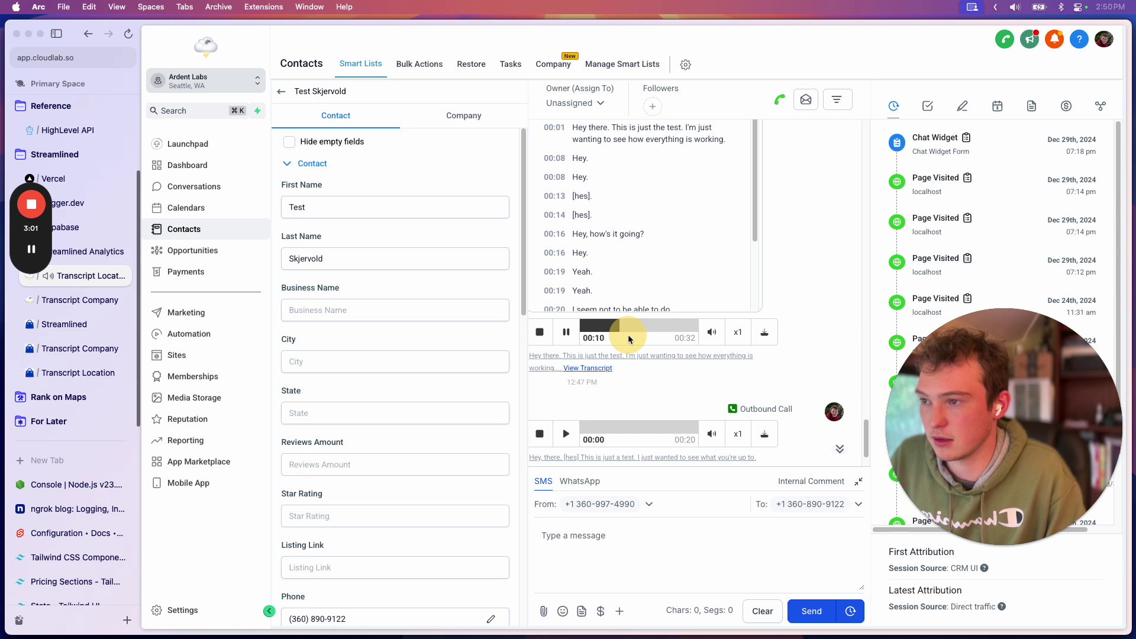
{"action": "left_click", "coordinate": [651, 327]}
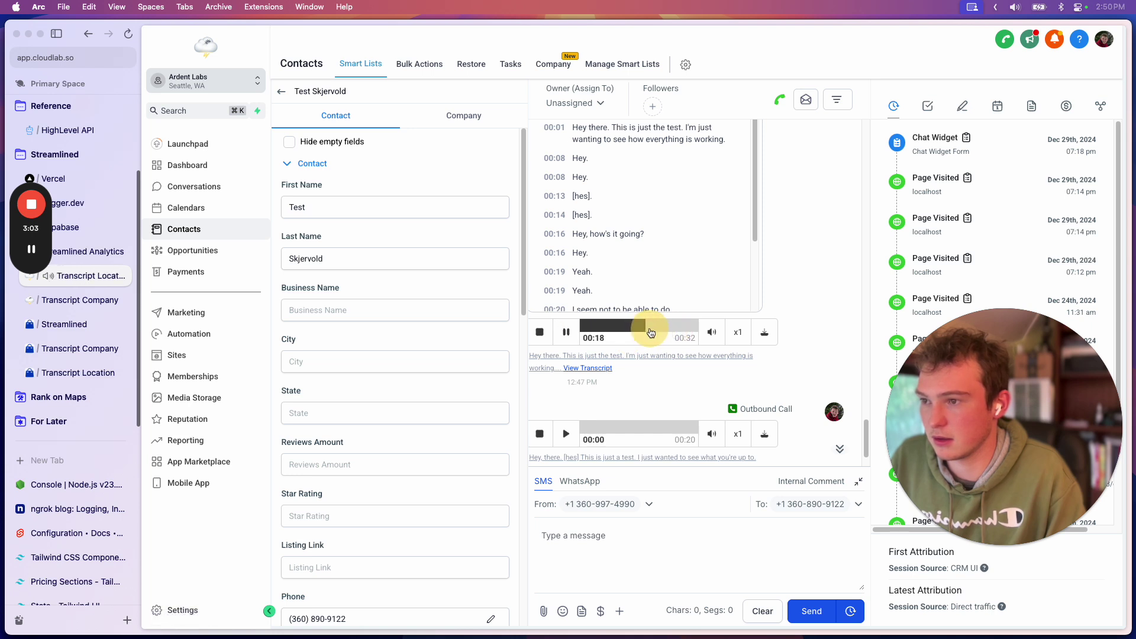
{"action": "left_click", "coordinate": [665, 330]}
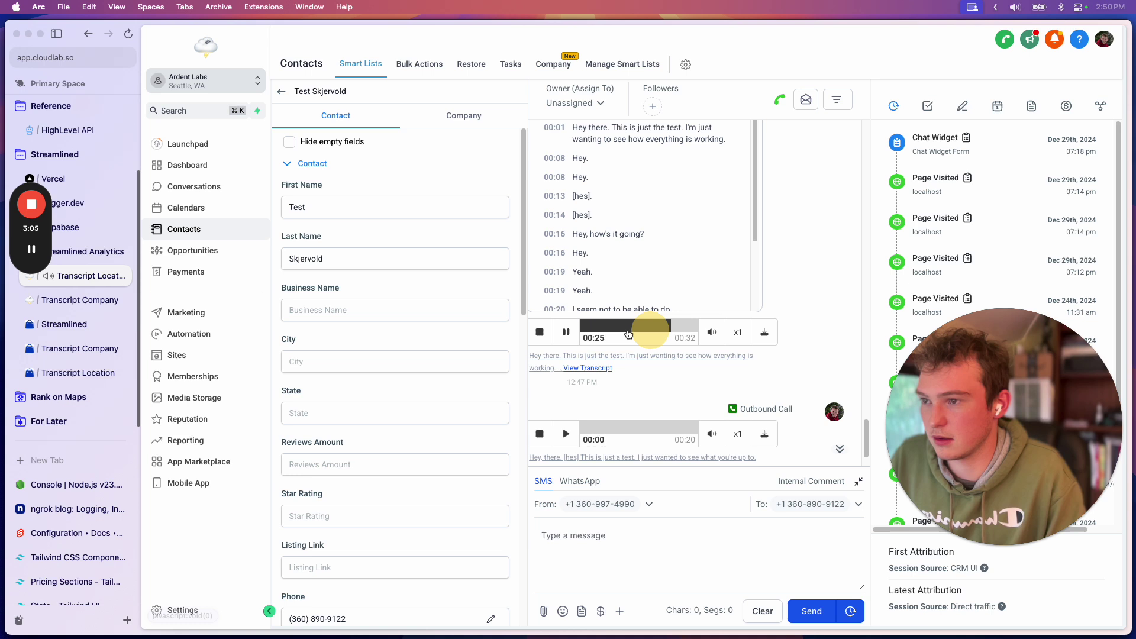
{"action": "left_click", "coordinate": [566, 332]}
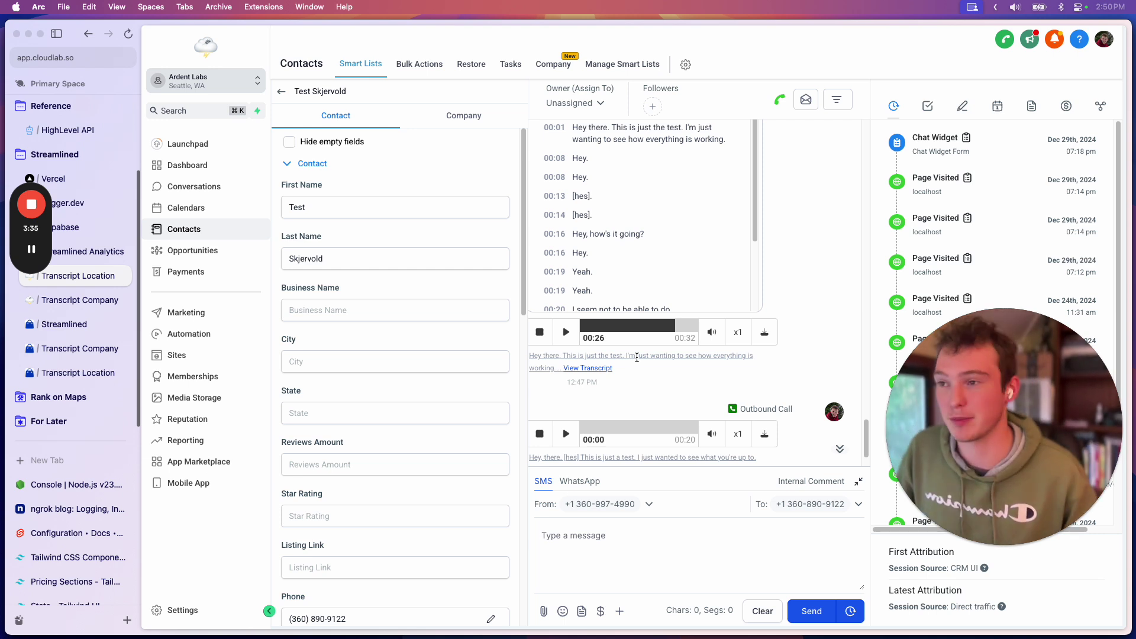
{"action": "scroll", "coordinate": [671, 325], "scroll_direction": "down", "scroll_amount": 5}
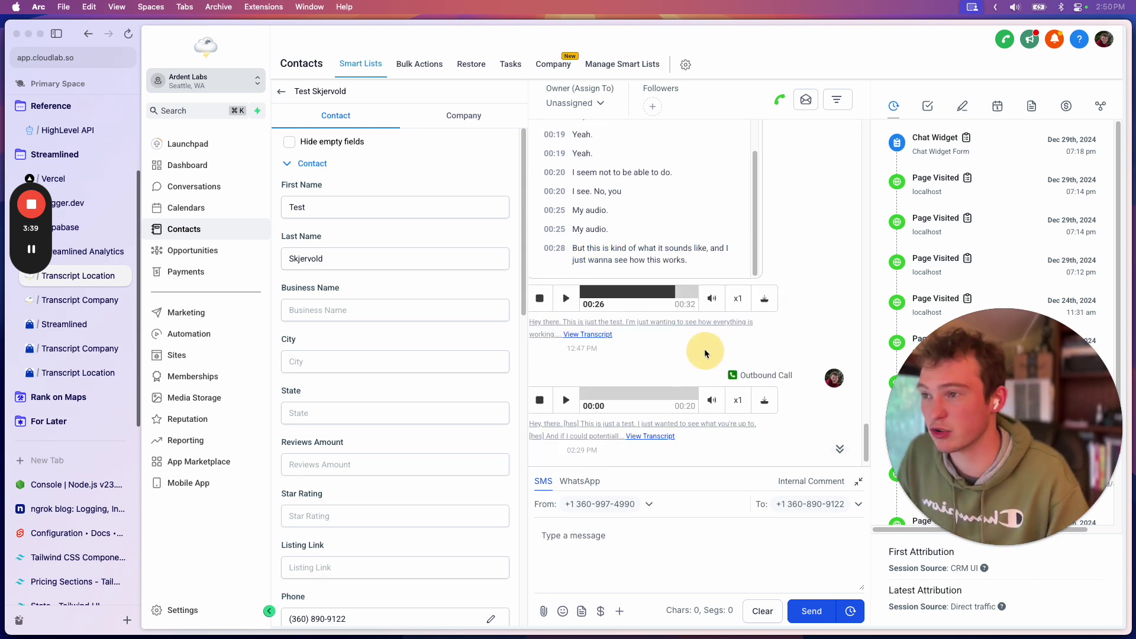
{"action": "scroll", "coordinate": [641, 247], "scroll_direction": "up", "scroll_amount": 3}
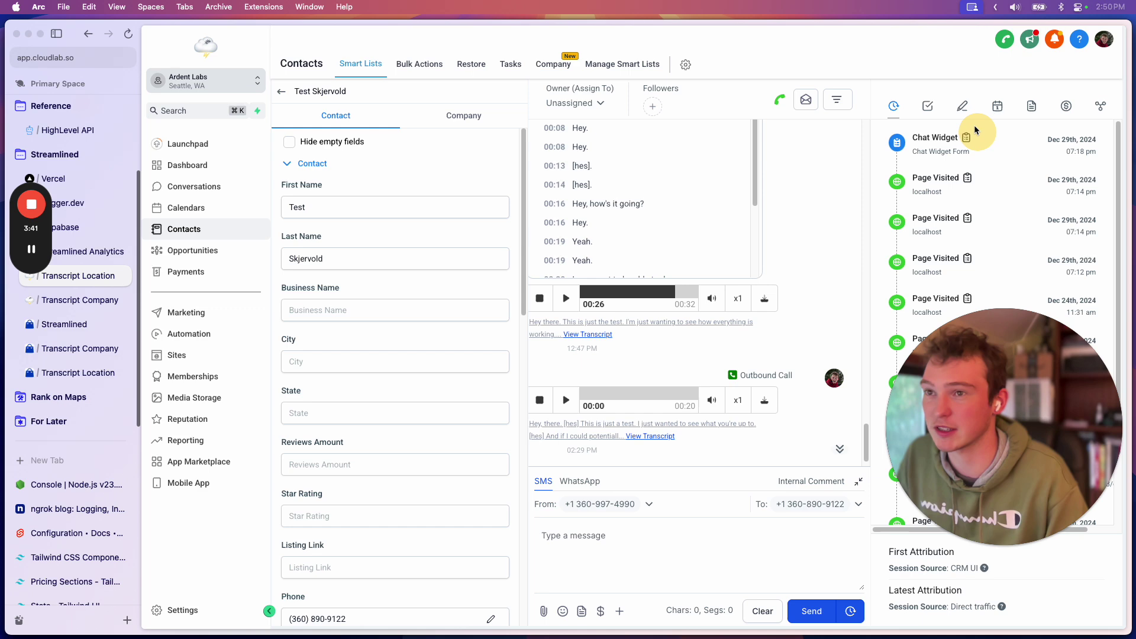
Read the 32-second call's summary note, noting Account 100% / Contact 0% talk time, then open Automation
{"action": "left_click", "coordinate": [962, 106]}
{"action": "scroll", "coordinate": [926, 374], "scroll_direction": "down", "scroll_amount": 3}
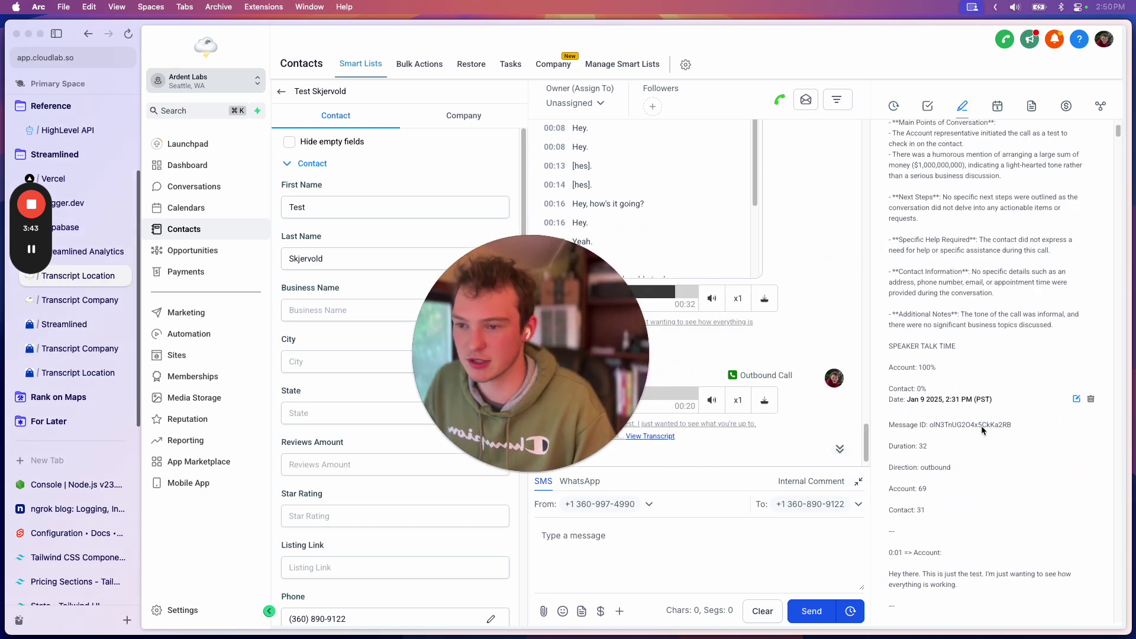
{"action": "left_click_drag", "start_coordinate": [925, 358], "coordinate": [860, 363]}
{"action": "left_click", "coordinate": [868, 359]}
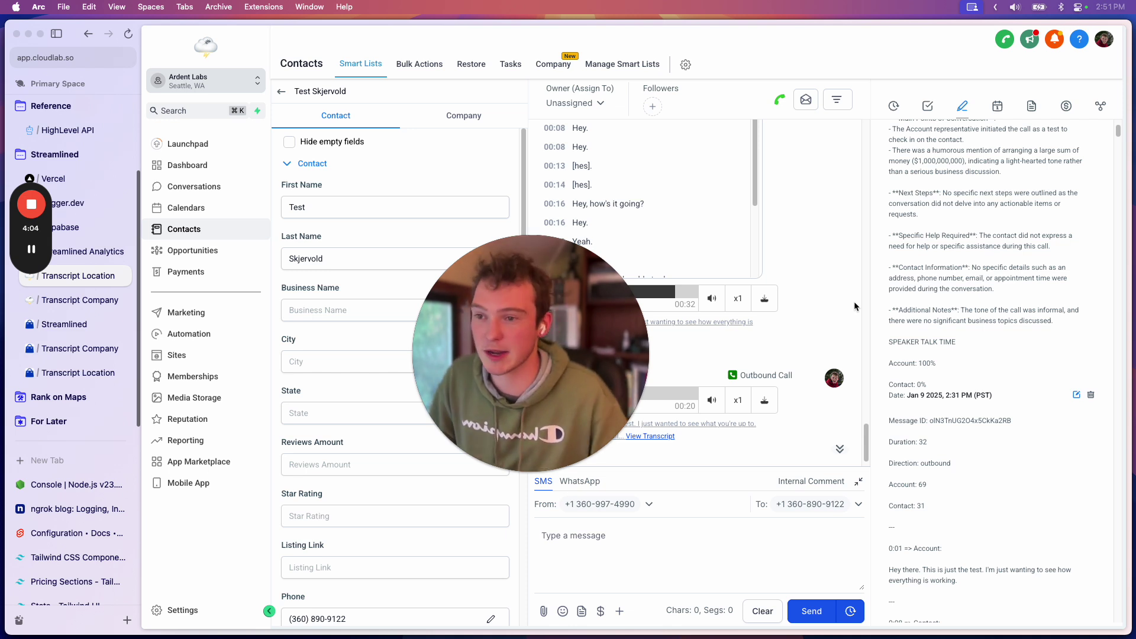
{"action": "left_click_drag", "start_coordinate": [882, 362], "coordinate": [956, 379]}
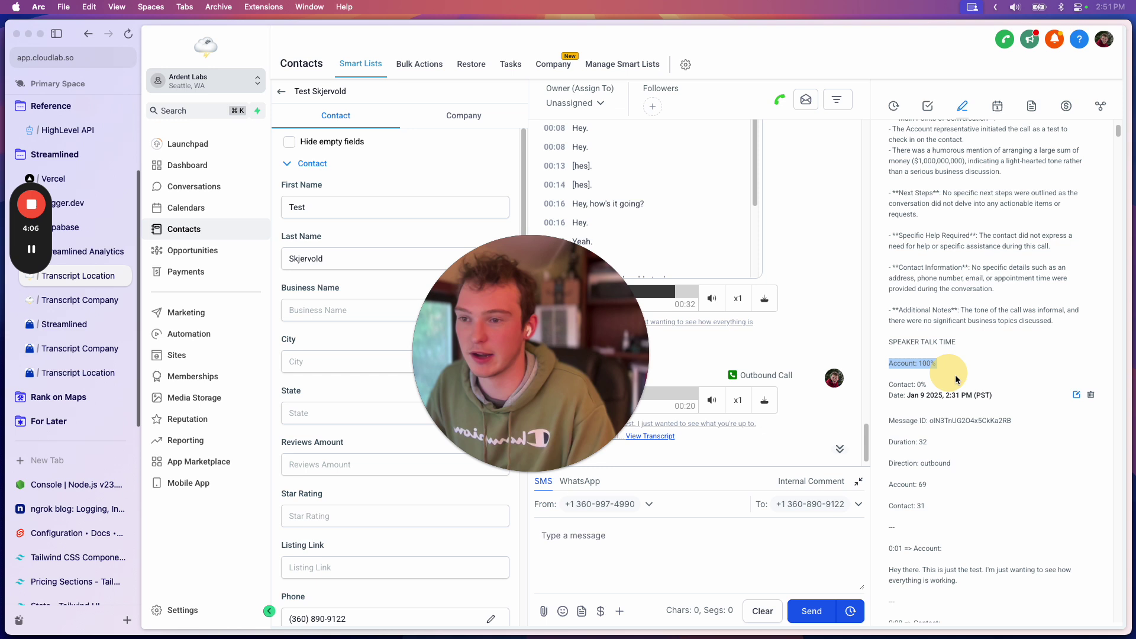
{"action": "left_click", "coordinate": [949, 362]}
{"action": "scroll", "coordinate": [936, 363], "scroll_direction": "up", "scroll_amount": 1}
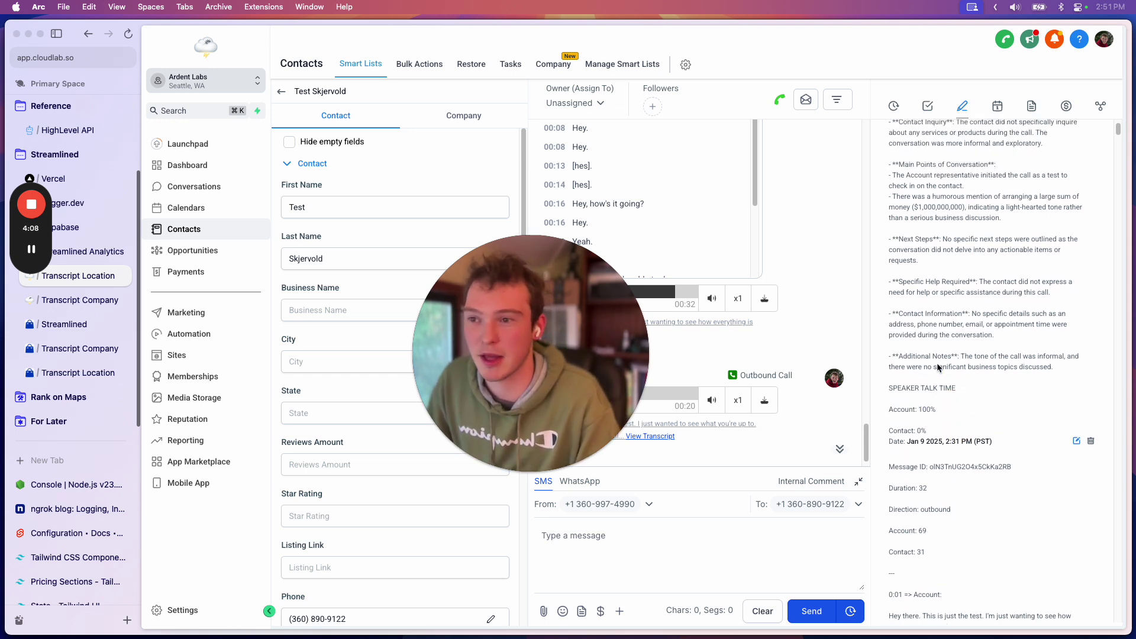
{"action": "scroll", "coordinate": [936, 363], "scroll_direction": "up", "scroll_amount": 2}
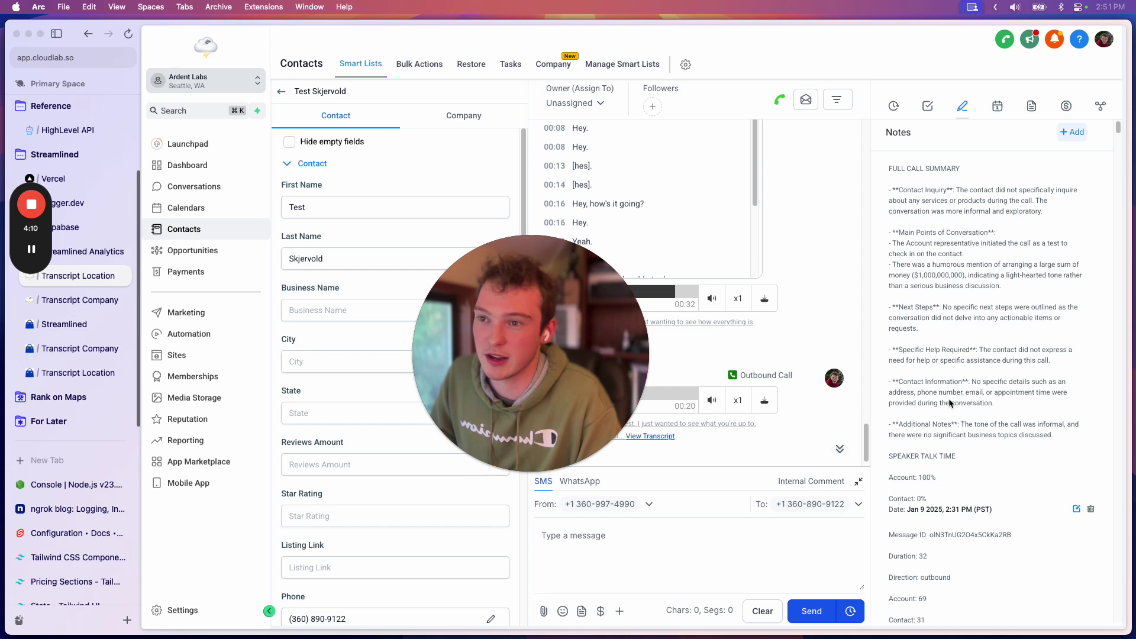
{"action": "left_click_drag", "start_coordinate": [195, 333], "coordinate": [400, 351]}
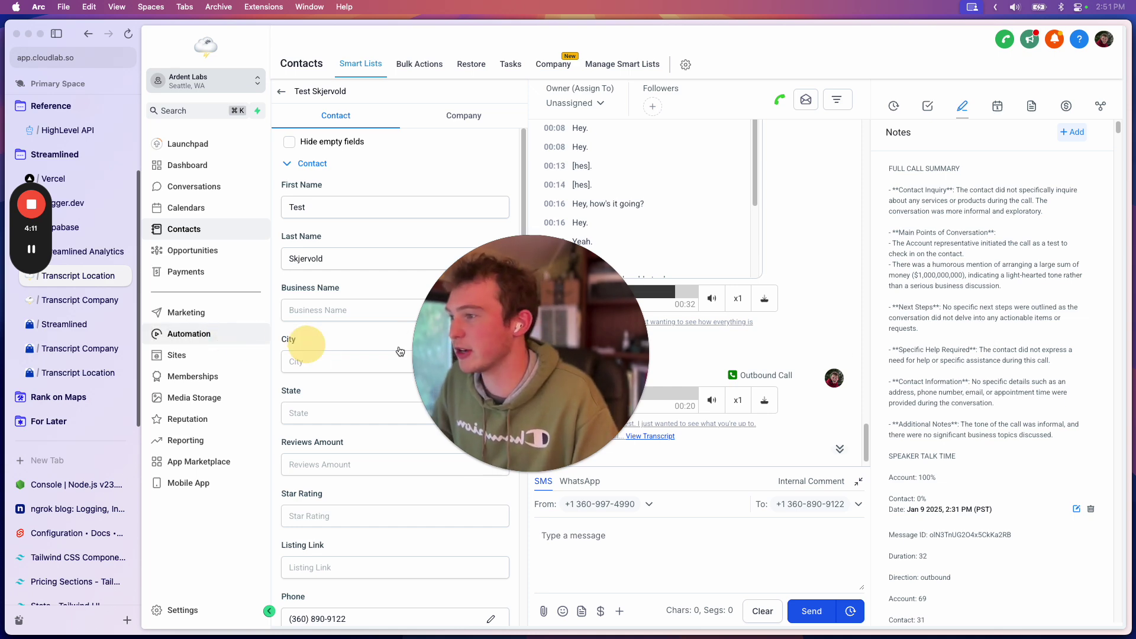
Inspect the #1 Summarize Call GPT 4o Mini prompt, including its transcript and call direction variables
{"action": "scroll", "coordinate": [375, 467], "scroll_direction": "down", "scroll_amount": 1}
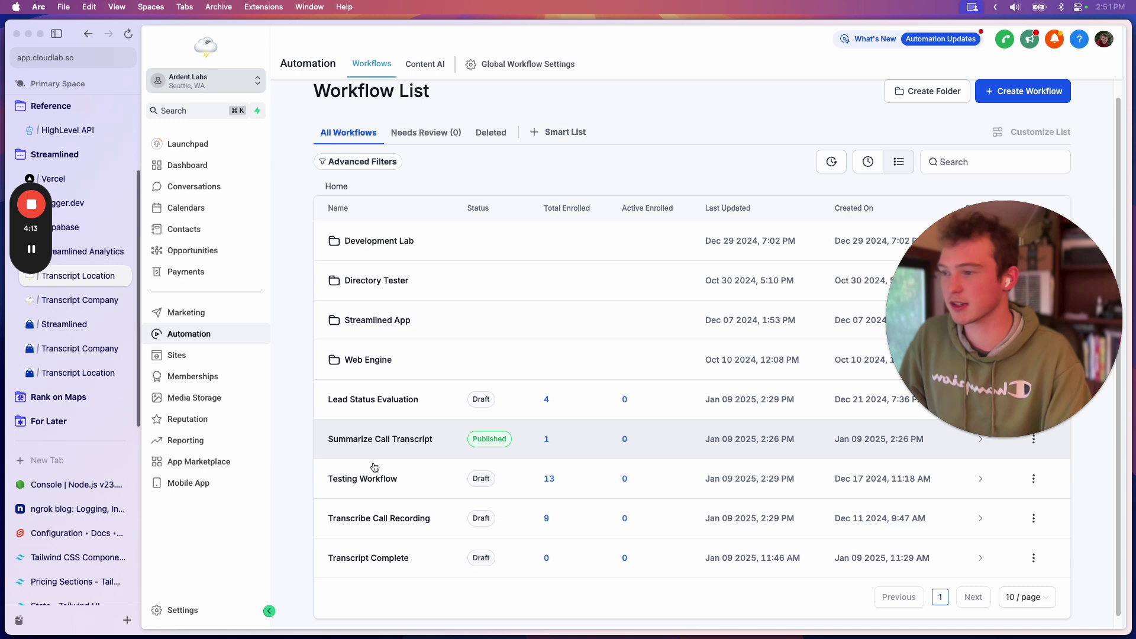
{"action": "left_click", "coordinate": [467, 436]}
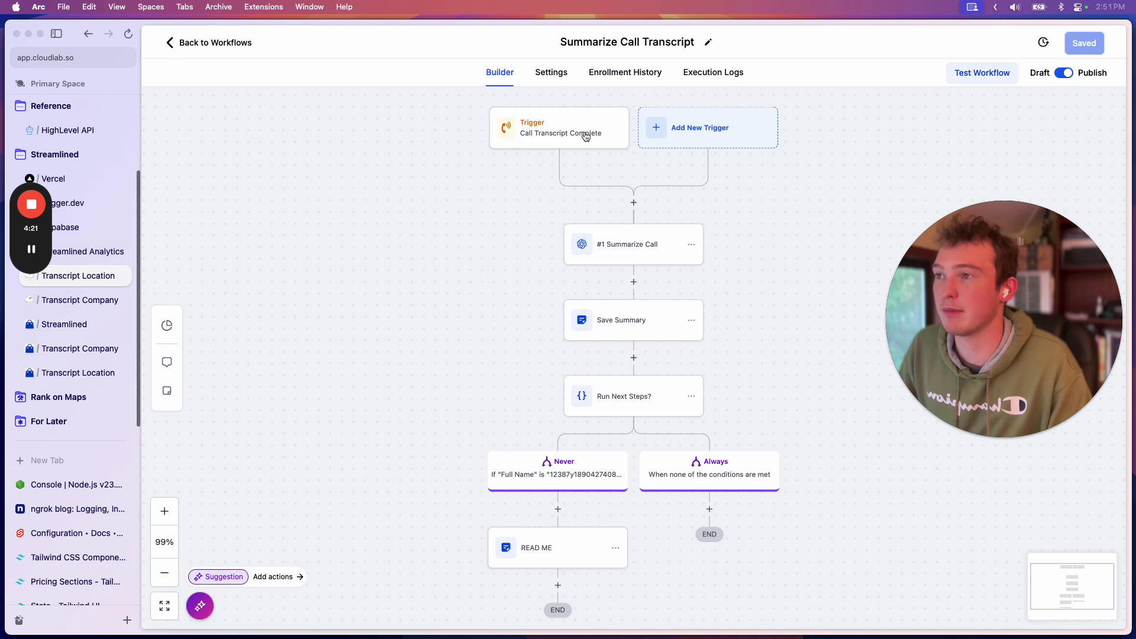
{"action": "left_click", "coordinate": [633, 250]}
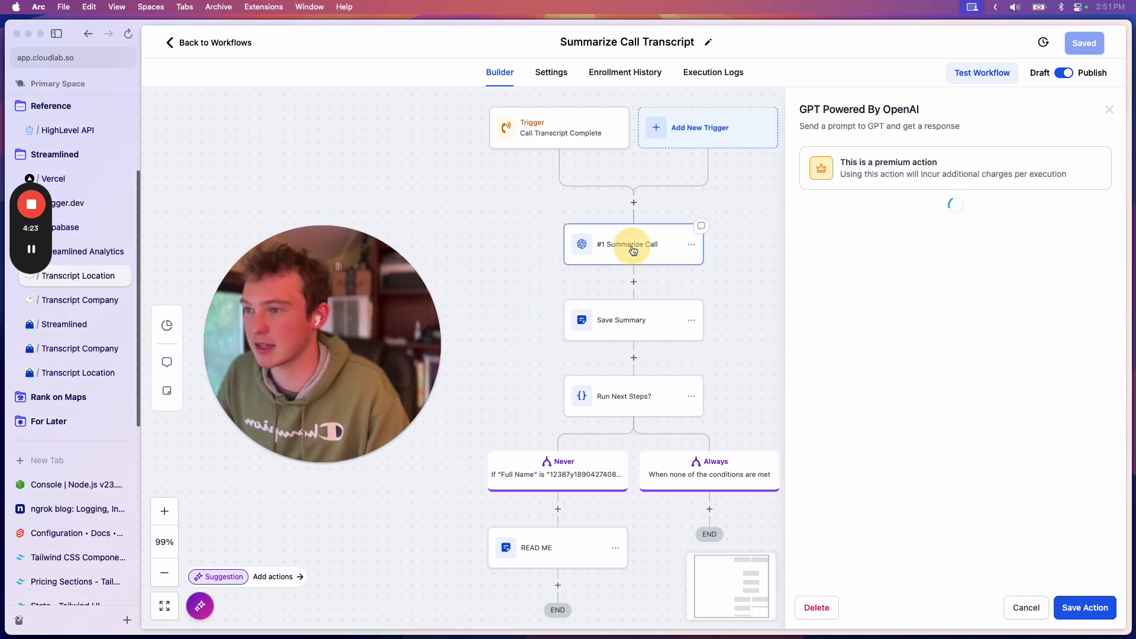
{"action": "scroll", "coordinate": [864, 390], "scroll_direction": "down", "scroll_amount": 10}
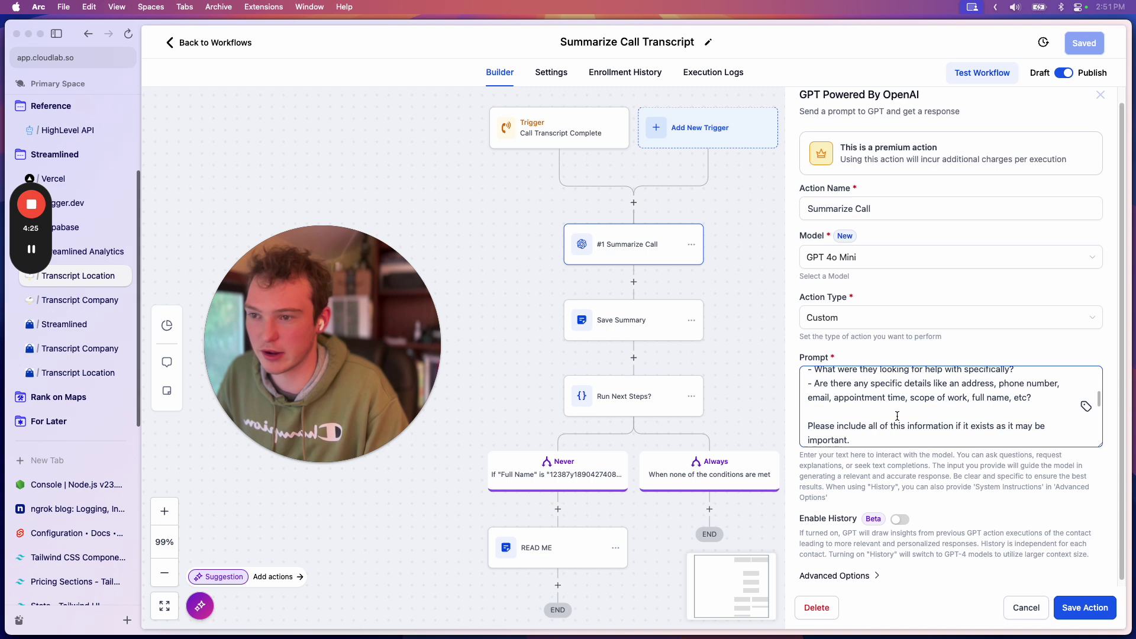
{"action": "scroll", "coordinate": [897, 416], "scroll_direction": "down", "scroll_amount": 5}
{"action": "triple_click", "coordinate": [811, 405]}
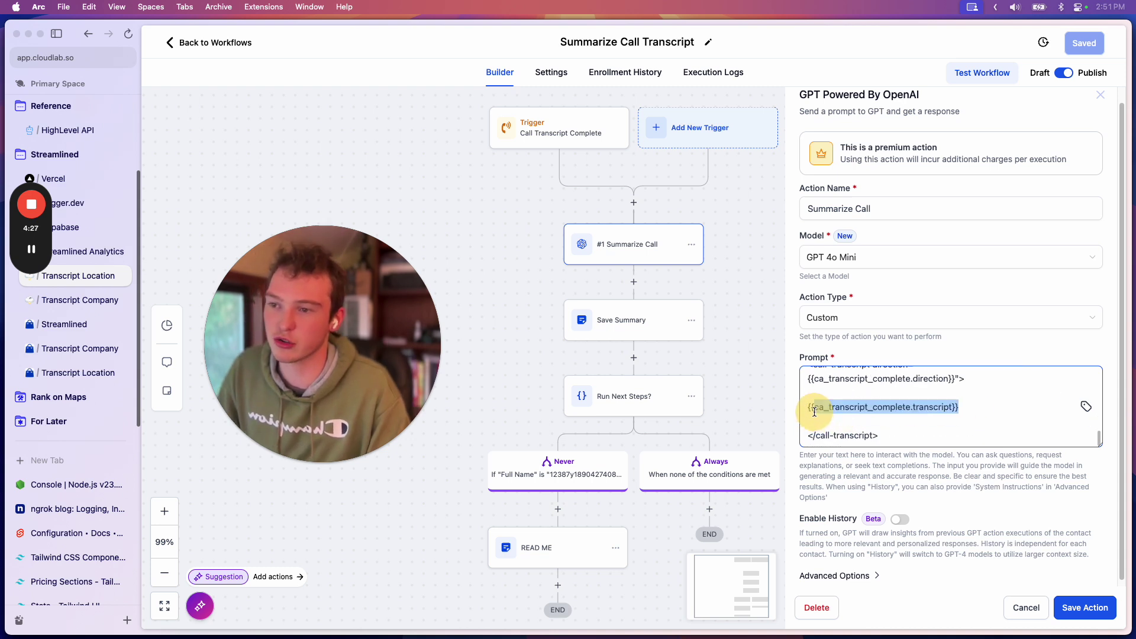
{"action": "left_click", "coordinate": [968, 412]}
{"action": "left_click_drag", "start_coordinate": [964, 387], "coordinate": [775, 379]}
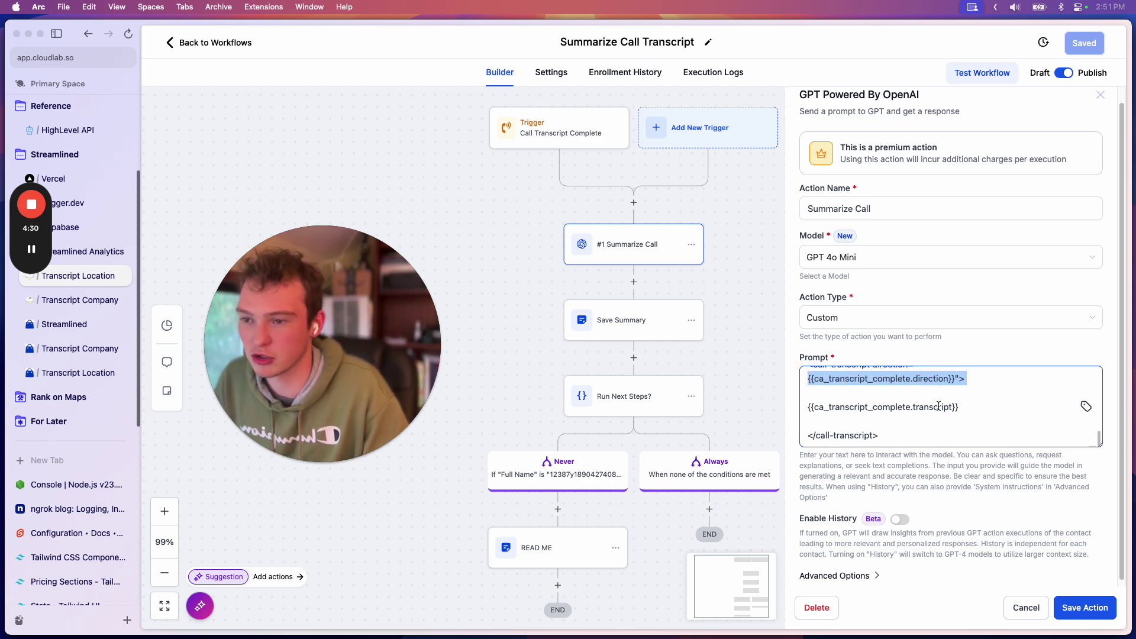
Open the Save Summary note step and inspect its GPT response placeholder
{"action": "scroll", "coordinate": [638, 342], "scroll_direction": "down", "scroll_amount": 1}
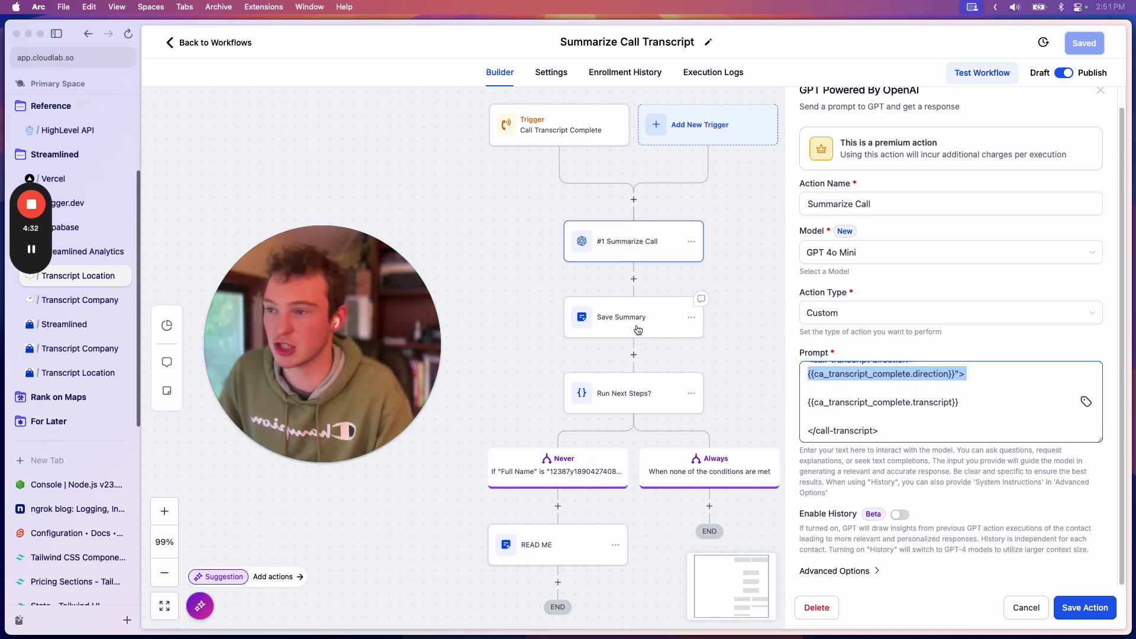
{"action": "left_click", "coordinate": [637, 330]}
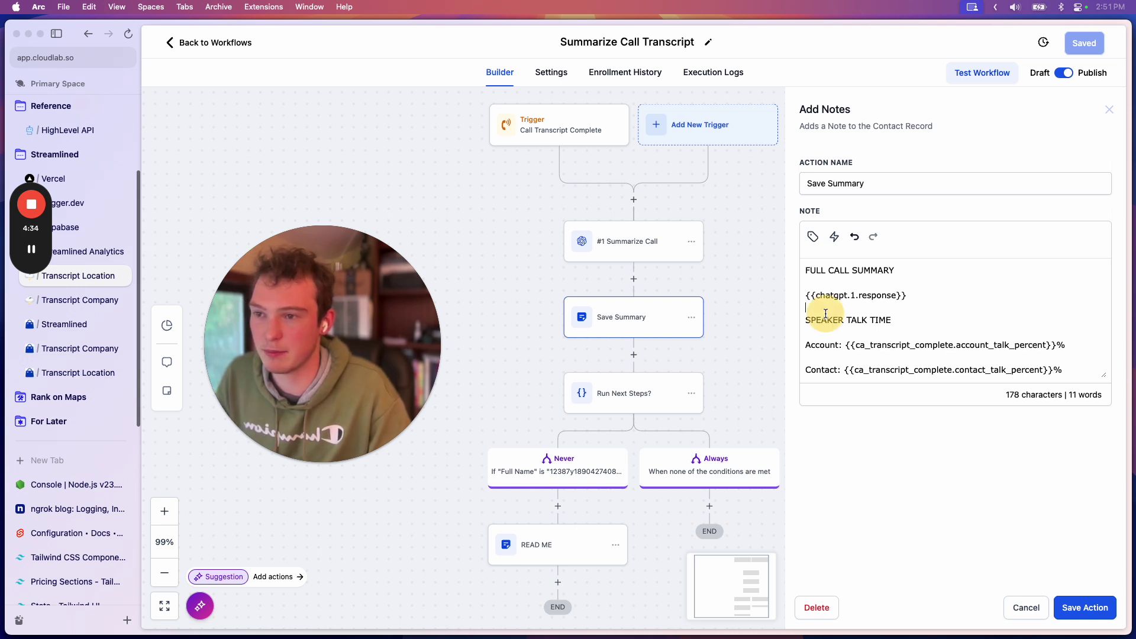
{"action": "left_click_drag", "start_coordinate": [947, 299], "coordinate": [793, 296]}
{"action": "left_click", "coordinate": [1033, 348]}
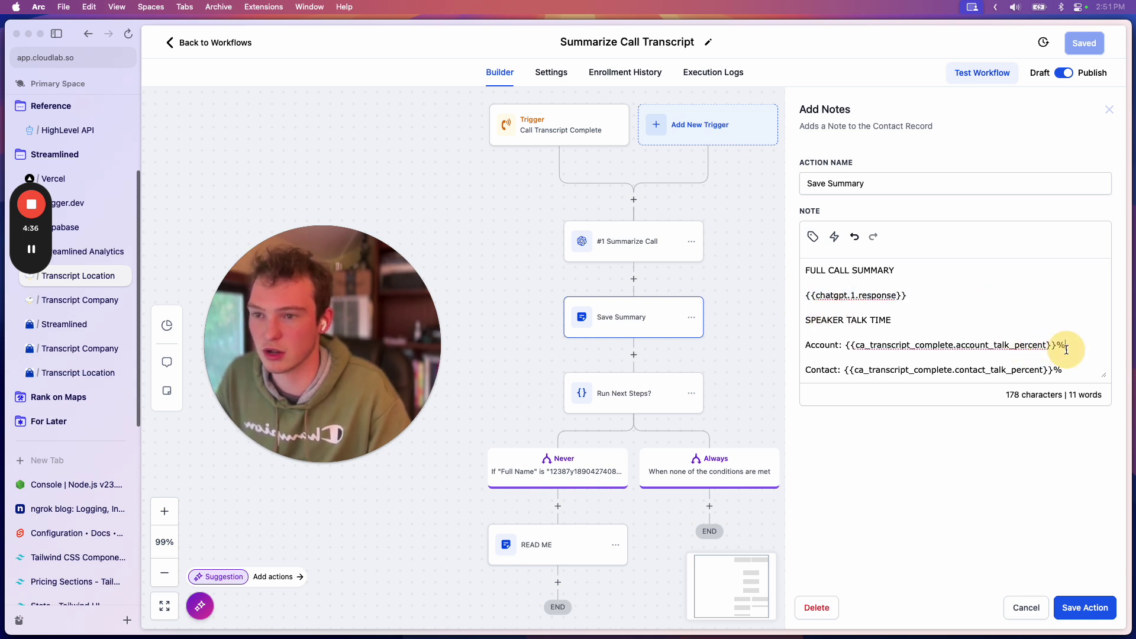
Browse Custom Values > Advanced Ai Call Summarizer > Call Transcript Complete fields, then cancel without changes
{"action": "left_click", "coordinate": [813, 236]}
{"action": "left_click", "coordinate": [793, 520]}
{"action": "left_click", "coordinate": [823, 315]}
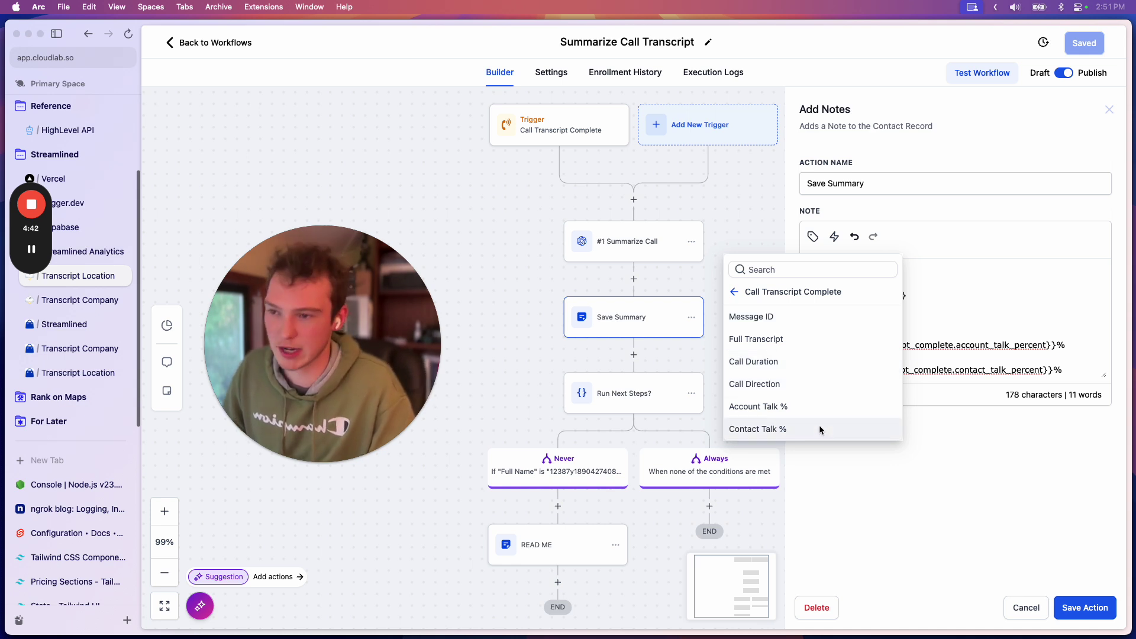
{"action": "left_click", "coordinate": [1048, 314]}
{"action": "left_click", "coordinate": [1014, 608]}
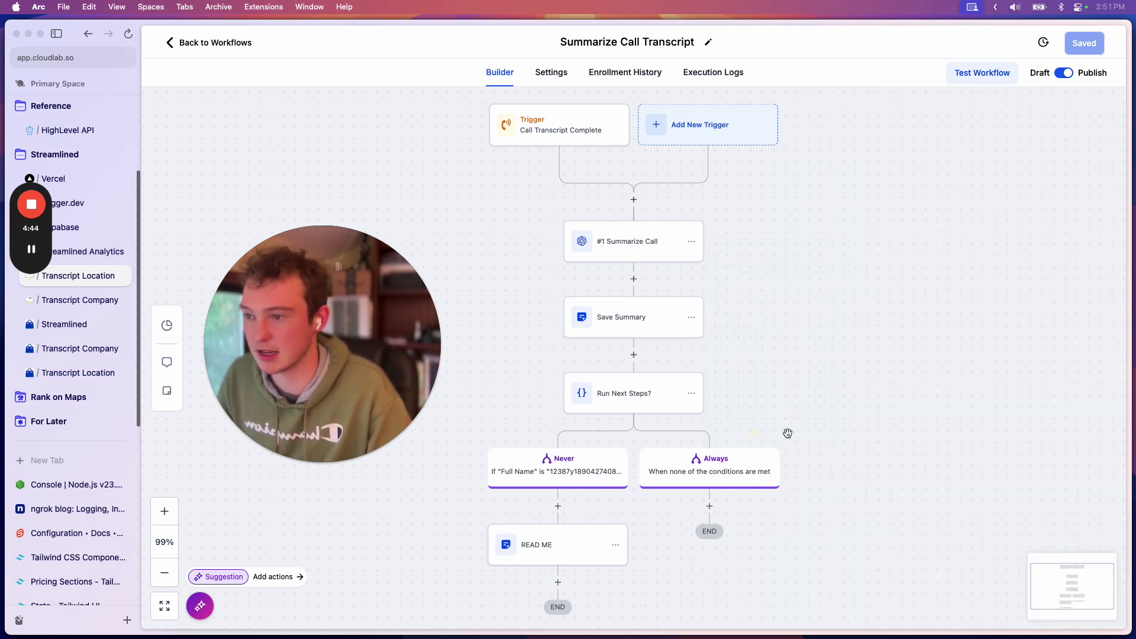
{"action": "scroll", "coordinate": [905, 332], "scroll_direction": "down", "scroll_amount": 3}
{"action": "scroll", "coordinate": [849, 391], "scroll_direction": "up", "scroll_amount": 3}
Look over the READ ME note, the trigger settings and the #1 Summarize Call step, closing each
{"action": "left_click", "coordinate": [600, 562]}
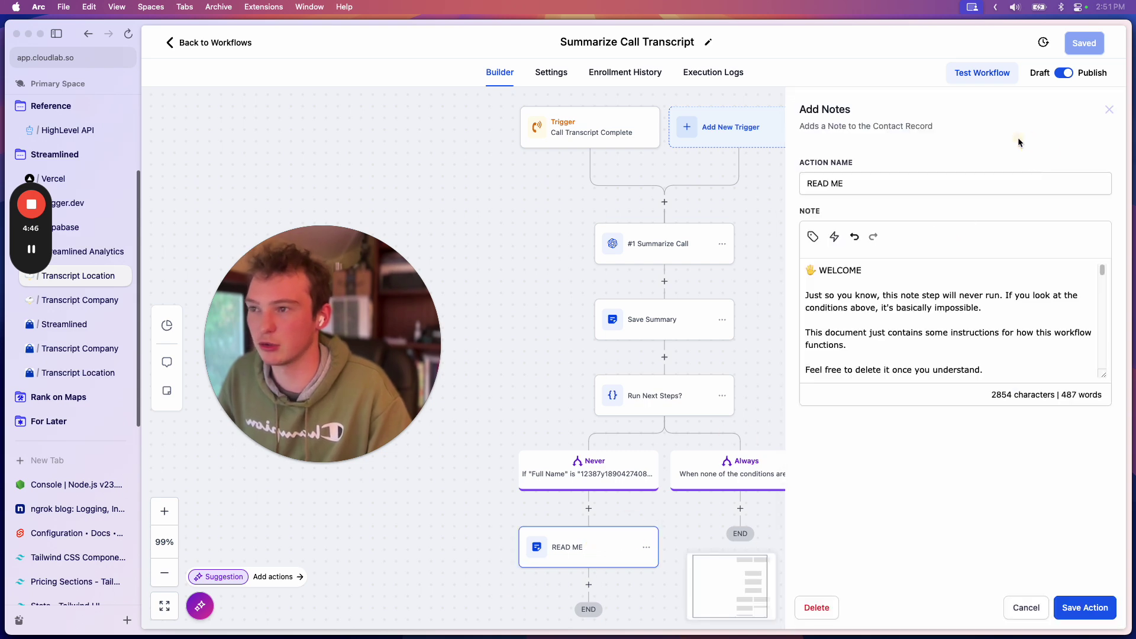
{"action": "left_click", "coordinate": [1110, 109]}
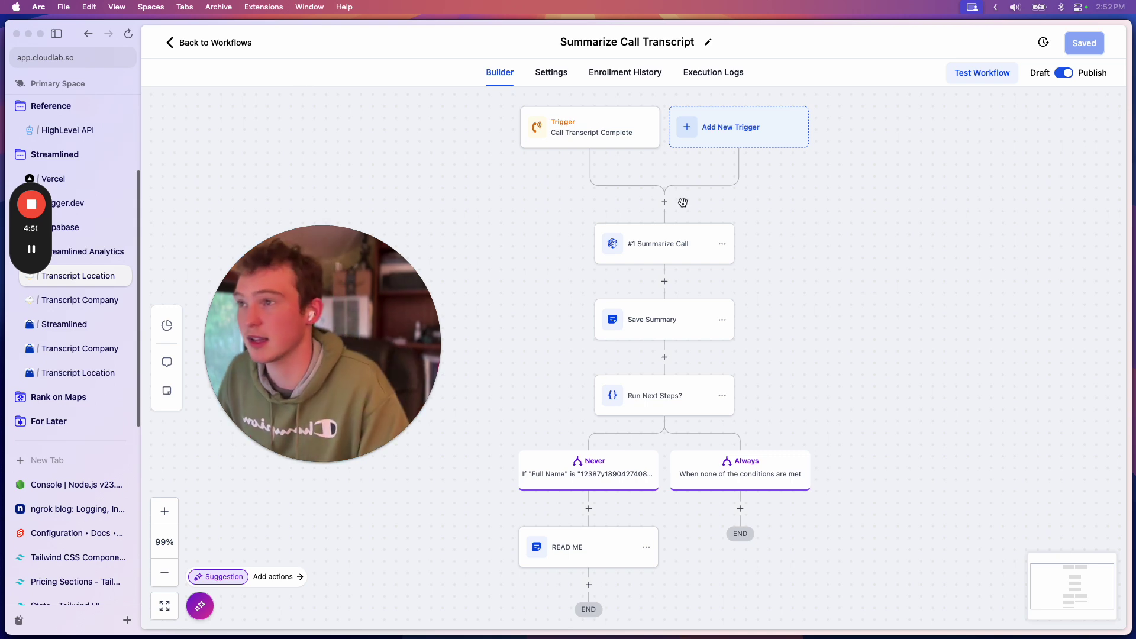
{"action": "left_click", "coordinate": [587, 143]}
{"action": "left_click", "coordinate": [1108, 109]}
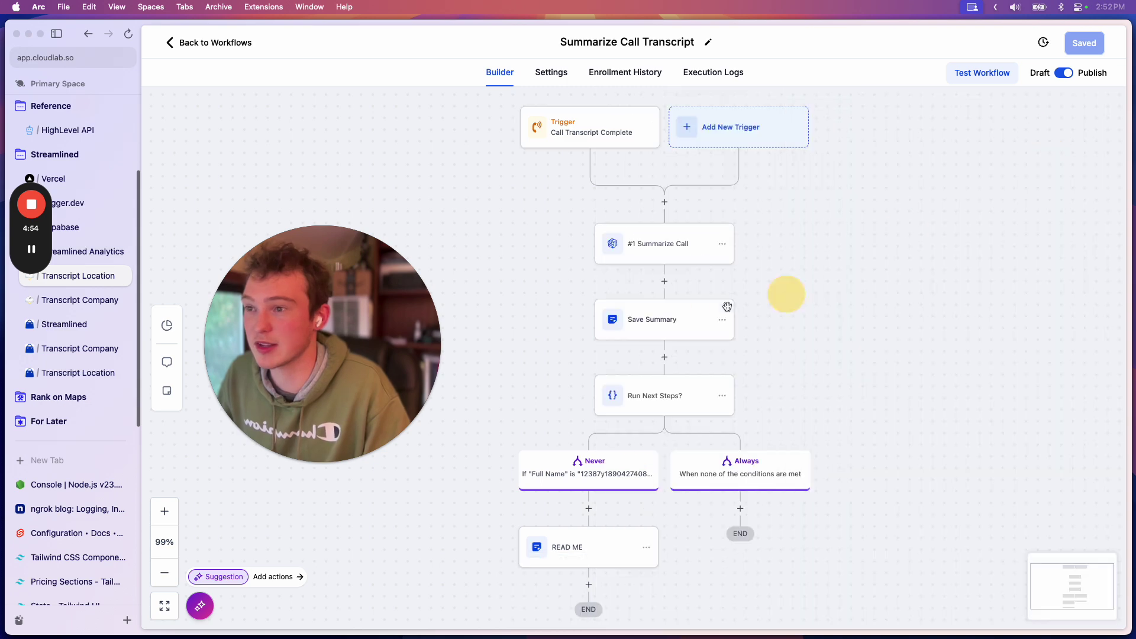
{"action": "left_click", "coordinate": [634, 243]}
{"action": "left_click", "coordinate": [1109, 153]}
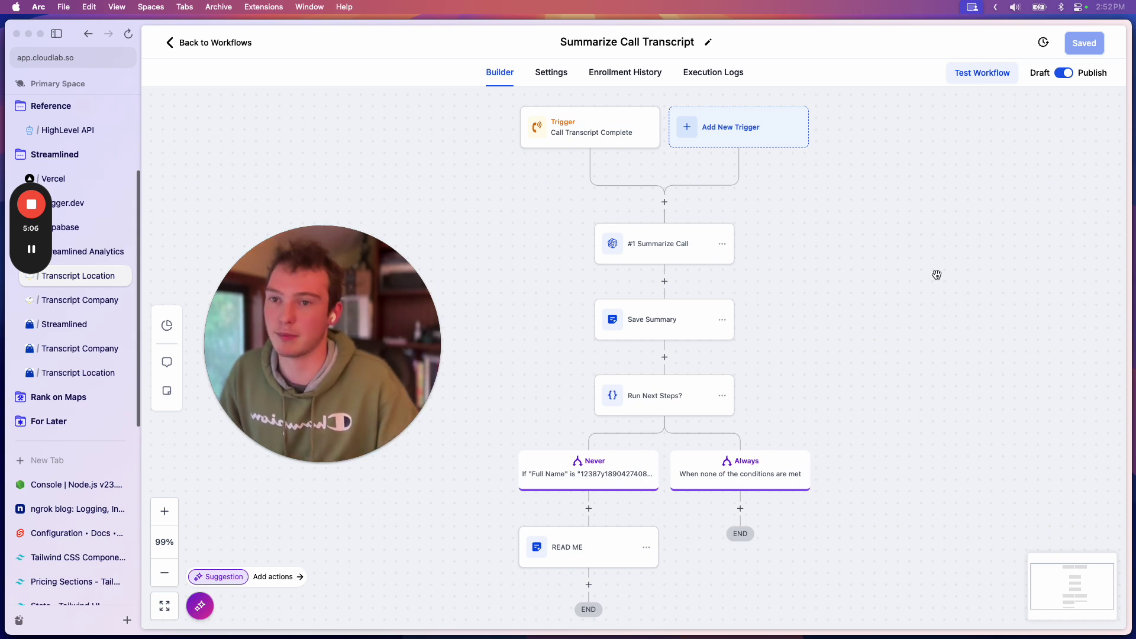
Go back to the workflow list and dismiss the red SMTP integration warning banner
{"action": "left_click", "coordinate": [205, 42]}
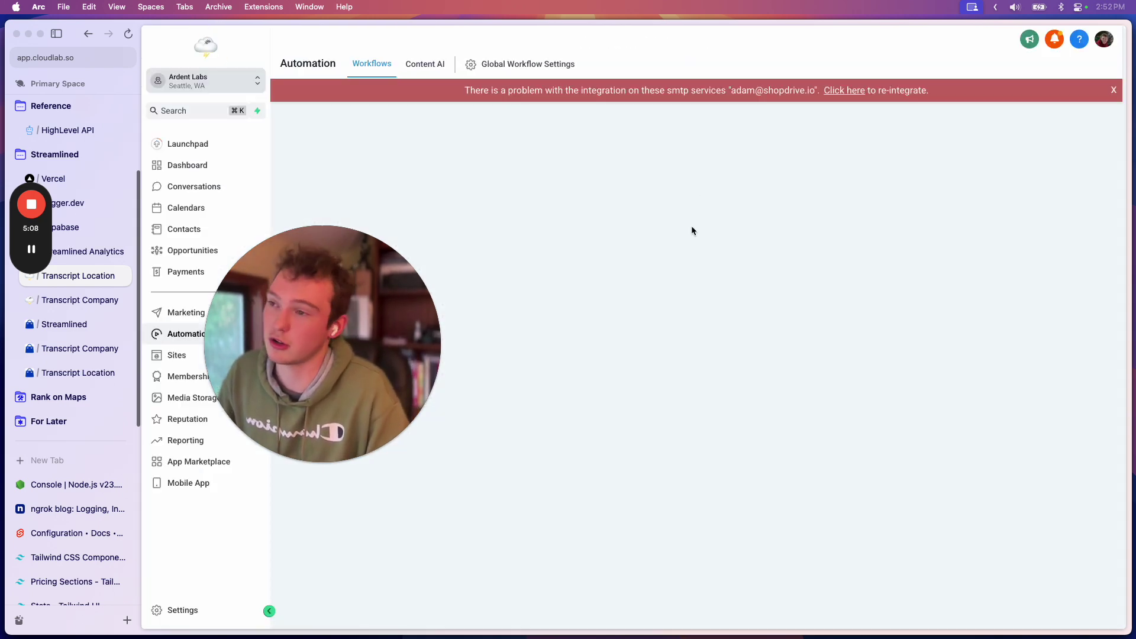
{"action": "left_click", "coordinate": [1111, 90]}
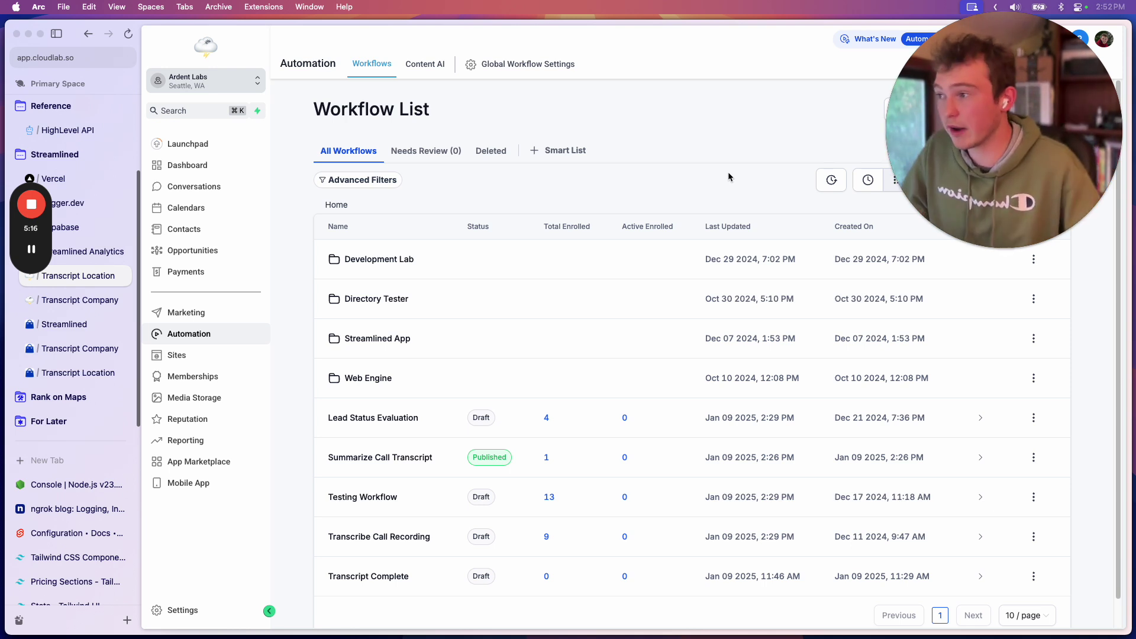
{"action": "right_click", "coordinate": [604, 83]}
{"action": "left_click", "coordinate": [436, 414]}
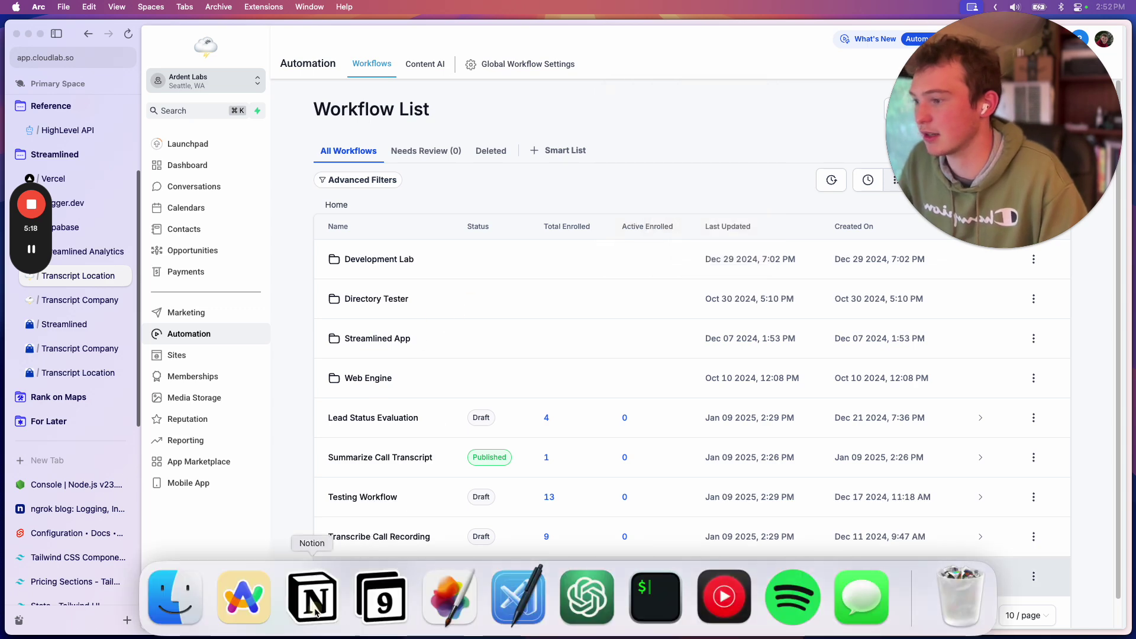
In Notion's How to Install page, copy the For Location install link
{"action": "left_click", "coordinate": [313, 598]}
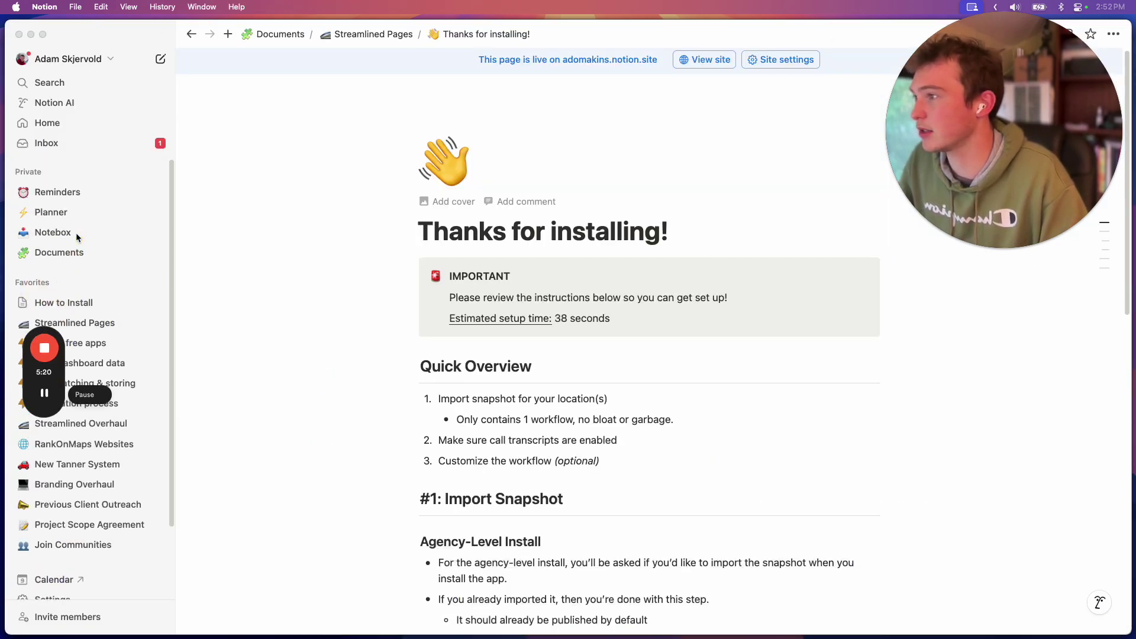
{"action": "left_click", "coordinate": [100, 303]}
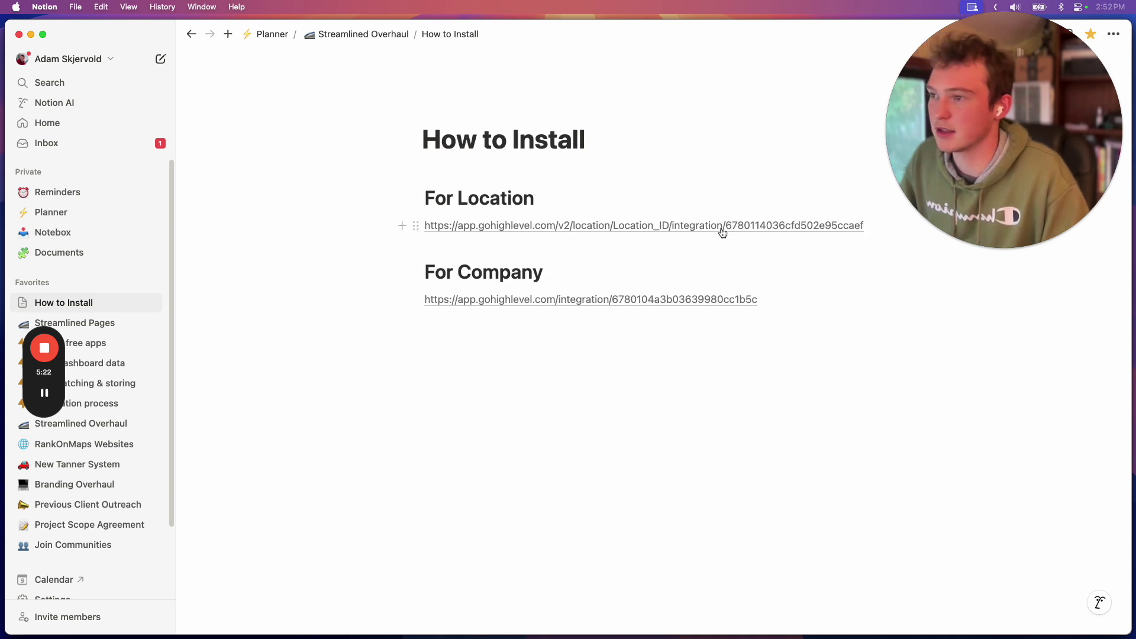
{"action": "left_click", "coordinate": [742, 317]}
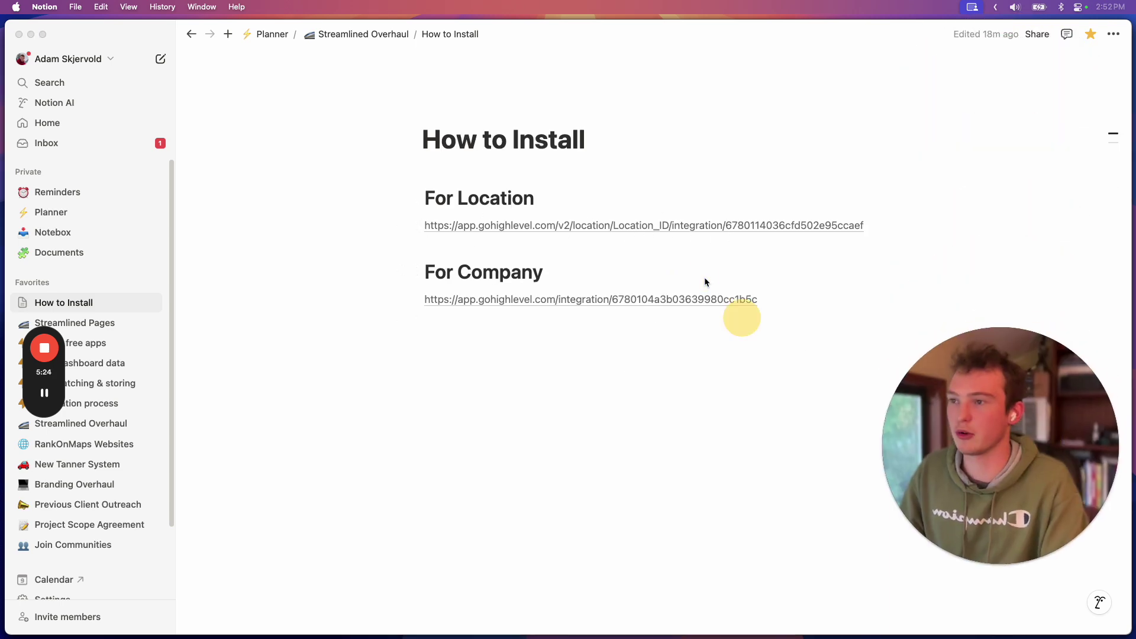
{"action": "left_click", "coordinate": [731, 249]}
{"action": "mouse_move", "coordinate": [617, 235]}
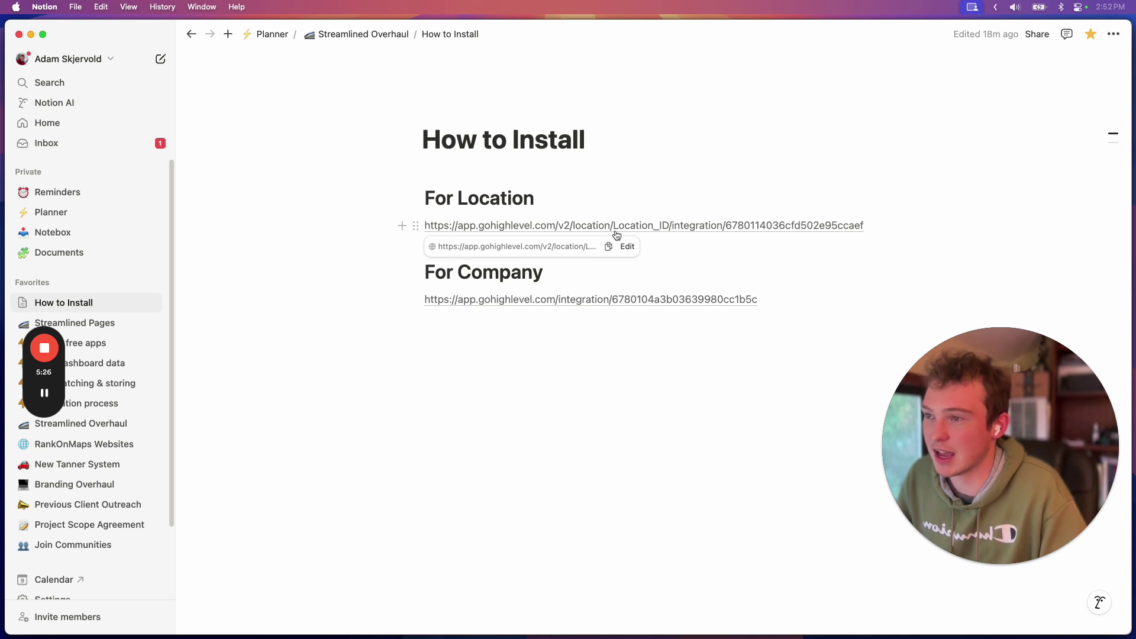
{"action": "right_click", "coordinate": [672, 230]}
{"action": "left_click", "coordinate": [654, 261]}
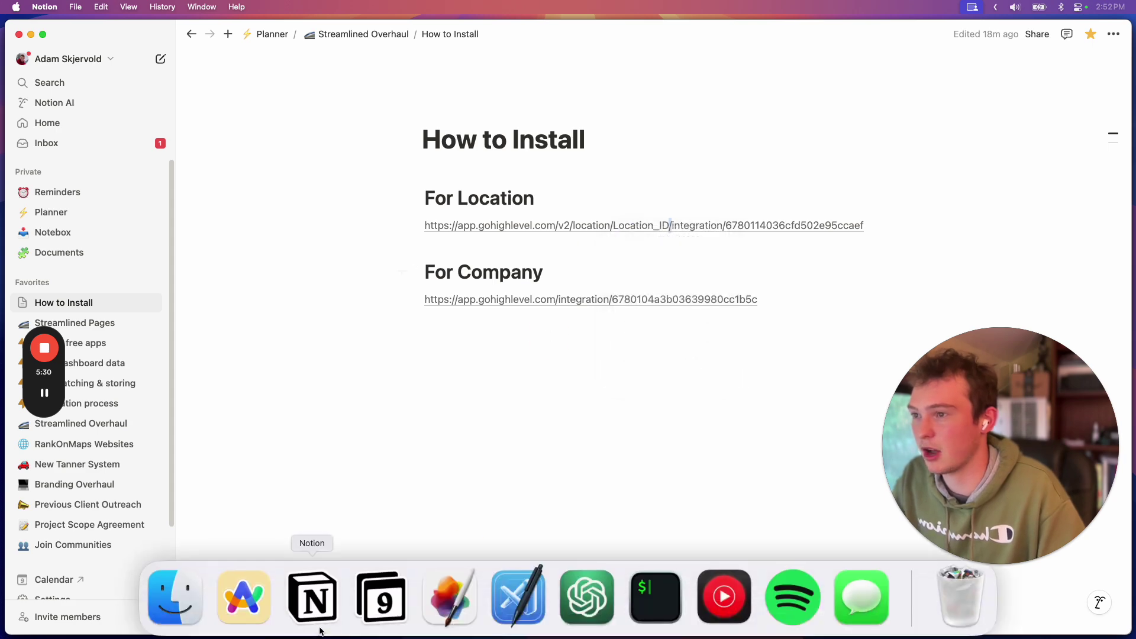
Preview the pasted install link, then copy this location's Location ID from Business Profile settings
{"action": "left_click", "coordinate": [256, 605]}
{"action": "key", "text": "cmd+t"}
{"action": "key", "text": "cmd+v"}
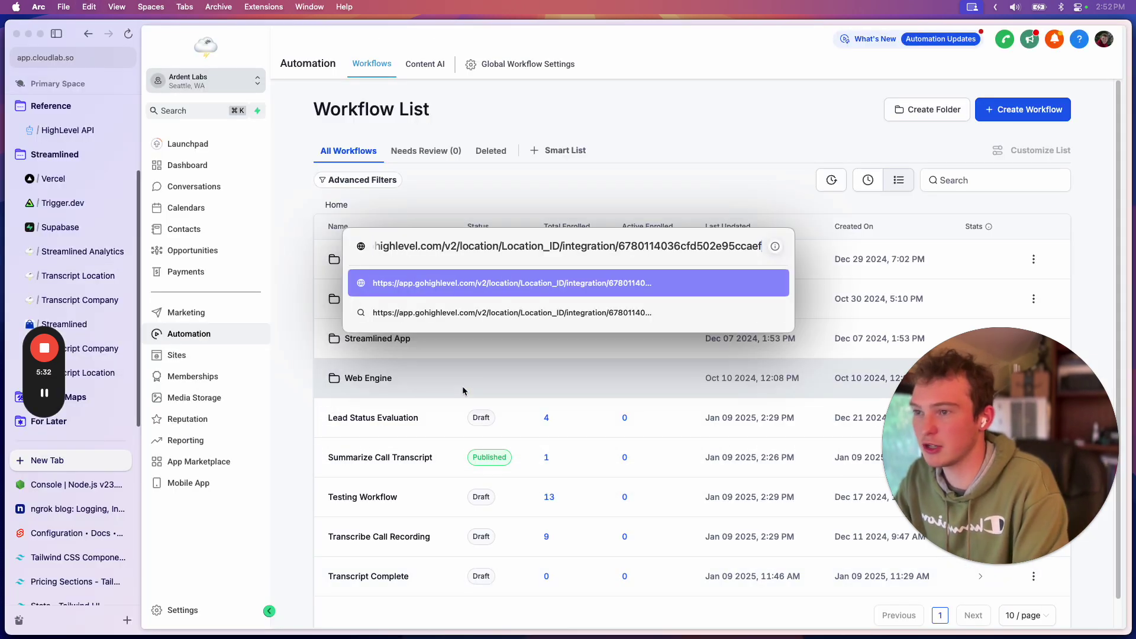
{"action": "double_click", "coordinate": [530, 246]}
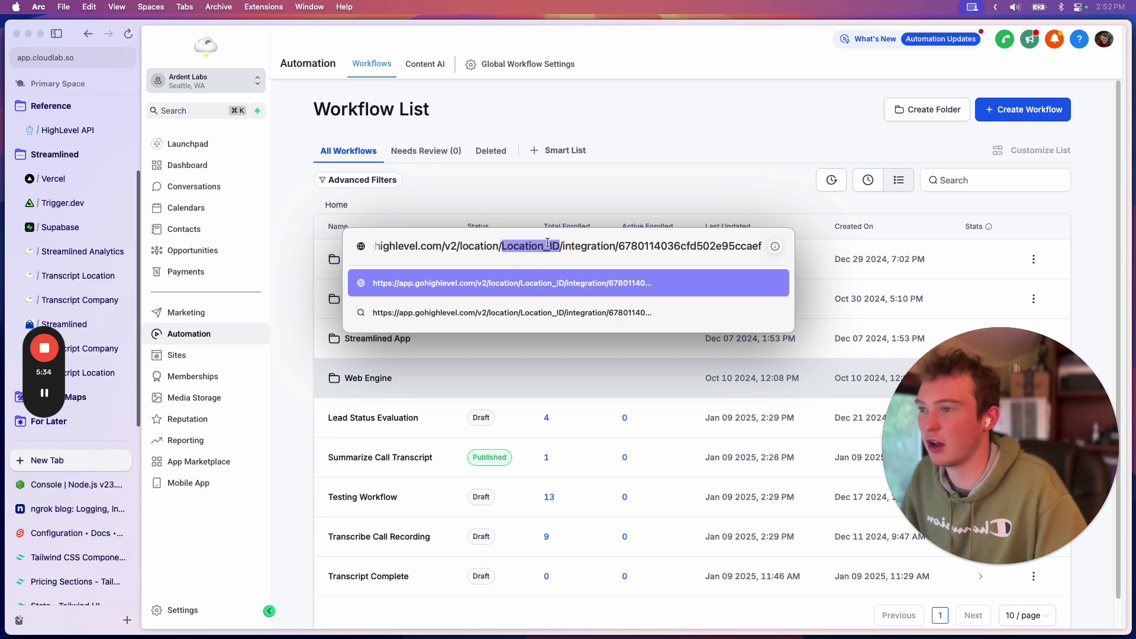
{"action": "key", "text": "Escape"}
{"action": "left_click", "coordinate": [177, 610]}
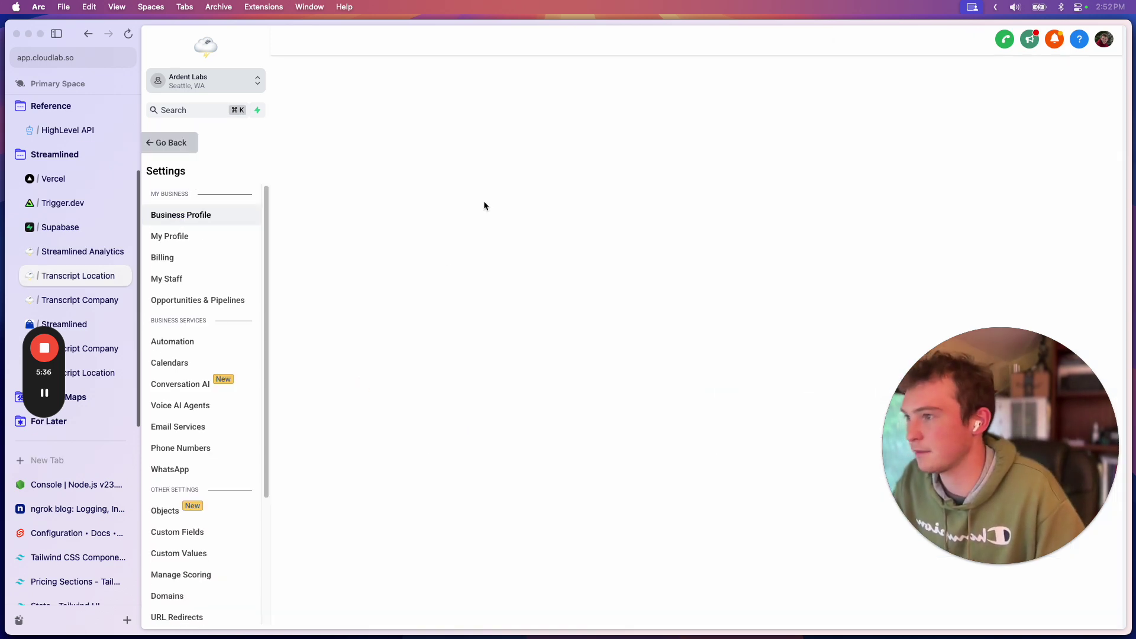
{"action": "left_click", "coordinate": [778, 230]}
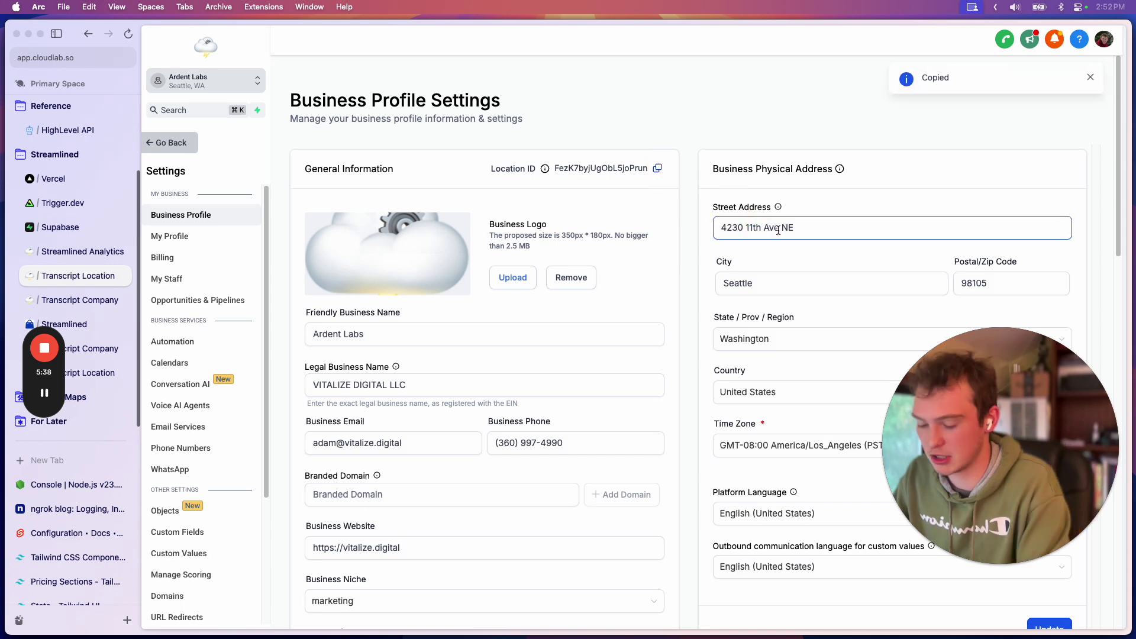
Paste the For Location install link from clipboard history into a new tab's address bar
{"action": "key", "text": "super+space"}
{"action": "key", "text": "Escape"}
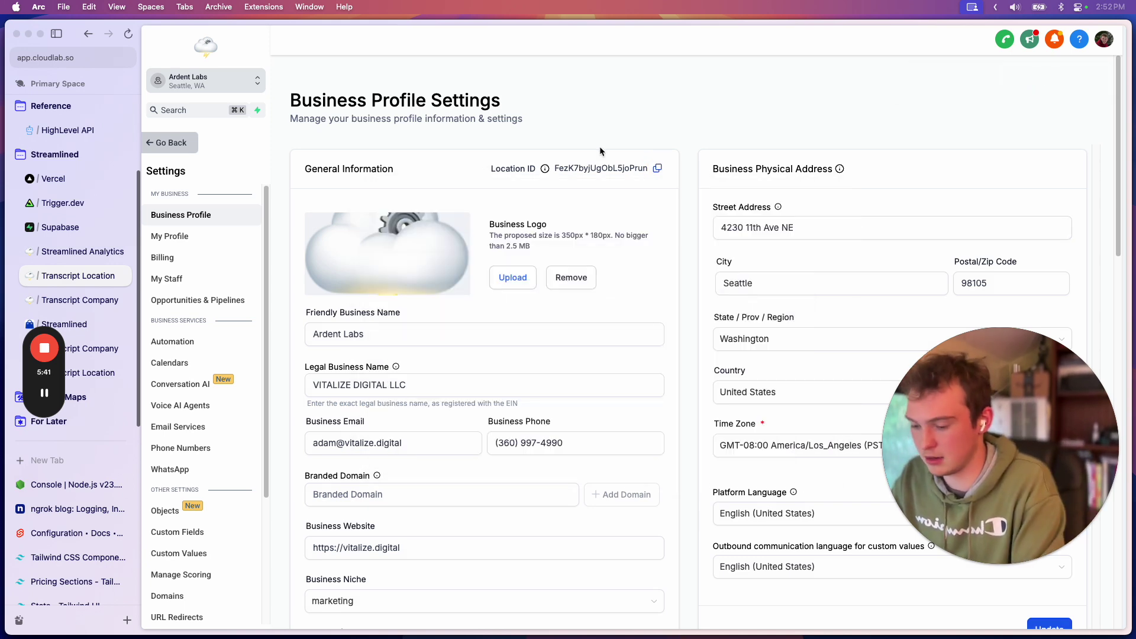
{"action": "key", "text": "super+t"}
{"action": "key", "text": "super+v"}
{"action": "key", "text": "BackSpace"}
{"action": "key", "text": "BackSpace"}
{"action": "key", "text": "BackSpace"}
{"action": "key", "text": "BackSpace"}
{"action": "key", "text": "BackSpace"}
{"action": "key", "text": "BackSpace"}
{"action": "key", "text": "BackSpace"}
{"action": "key", "text": "BackSpace"}
{"action": "key", "text": "BackSpace"}
{"action": "key", "text": "BackSpace"}
{"action": "key", "text": "BackSpace"}
{"action": "key", "text": "BackSpace"}
{"action": "key", "text": "BackSpace"}
{"action": "key", "text": "BackSpace"}
{"action": "key", "text": "BackSpace"}
{"action": "key", "text": "BackSpace"}
{"action": "key", "text": "BackSpace"}
{"action": "key", "text": "BackSpace"}
{"action": "key", "text": "BackSpace"}
{"action": "key", "text": "BackSpace"}
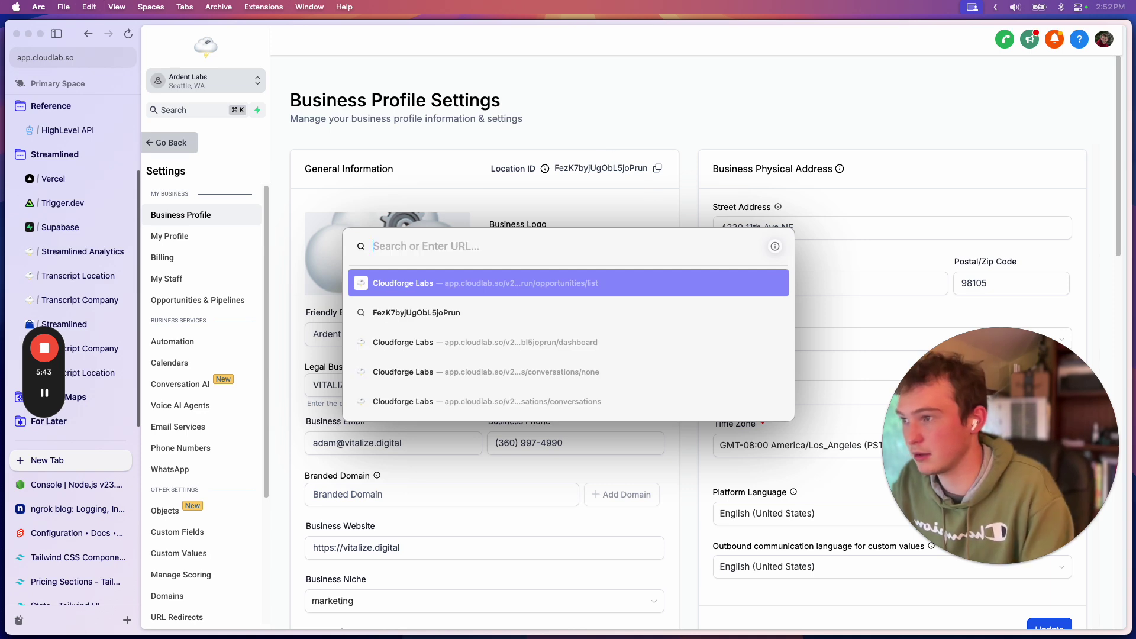
{"action": "key", "text": "super+shift+v"}
{"action": "key", "text": "Down"}
{"action": "key", "text": "Down"}
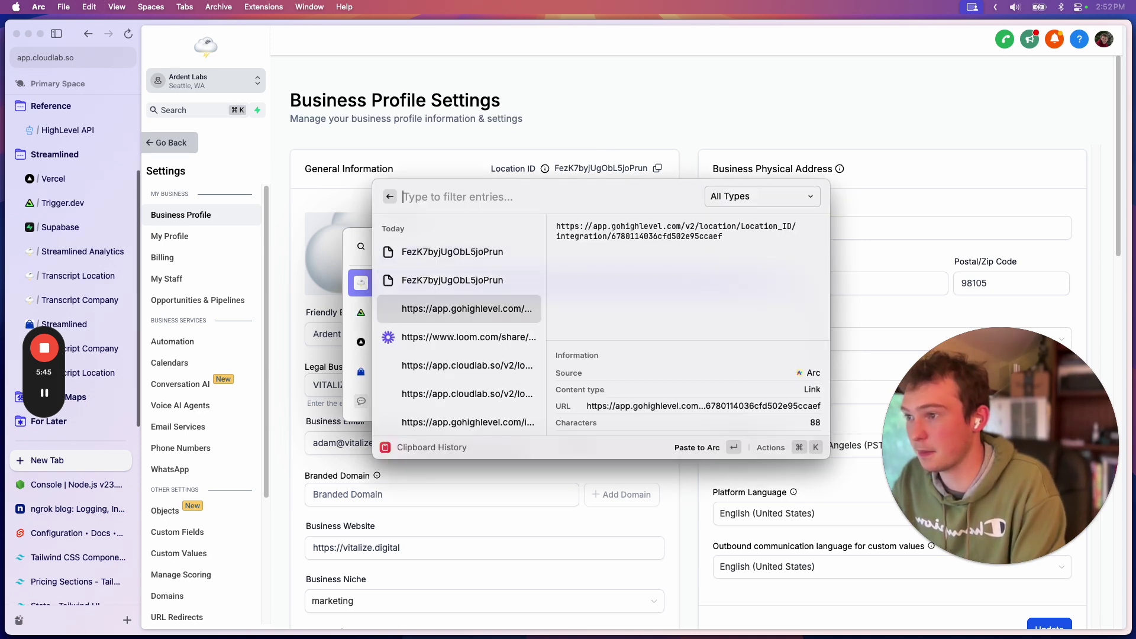
{"action": "key", "text": "Return"}
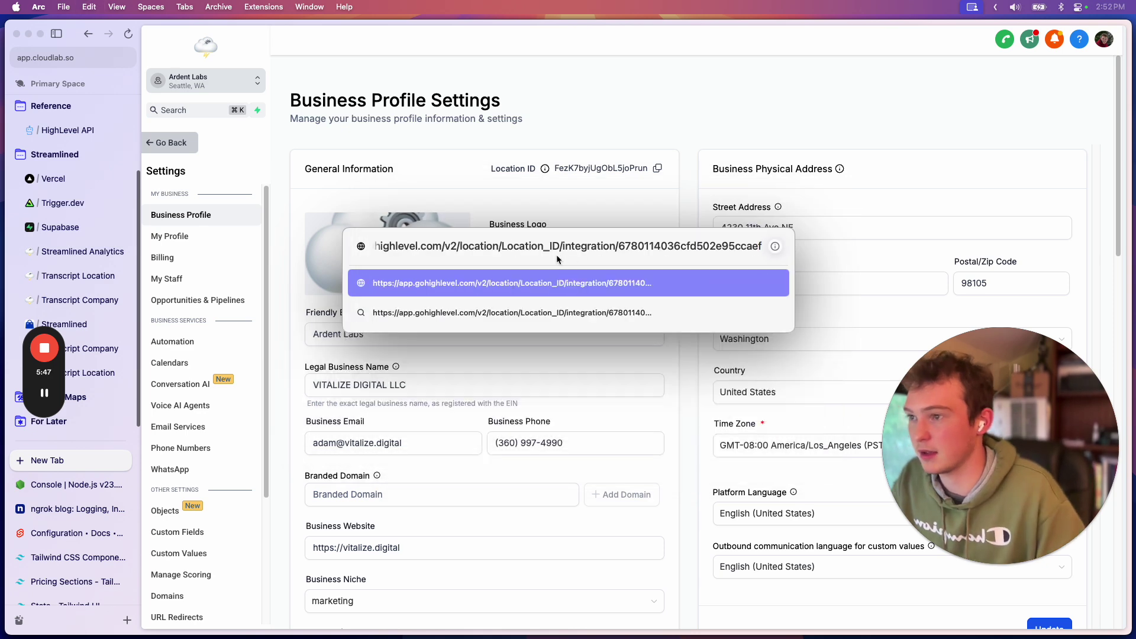
Replace the Location_ID placeholder with the copied Location ID and load the link
{"action": "double_click", "coordinate": [548, 247]}
{"action": "key", "text": "super+shift+v"}
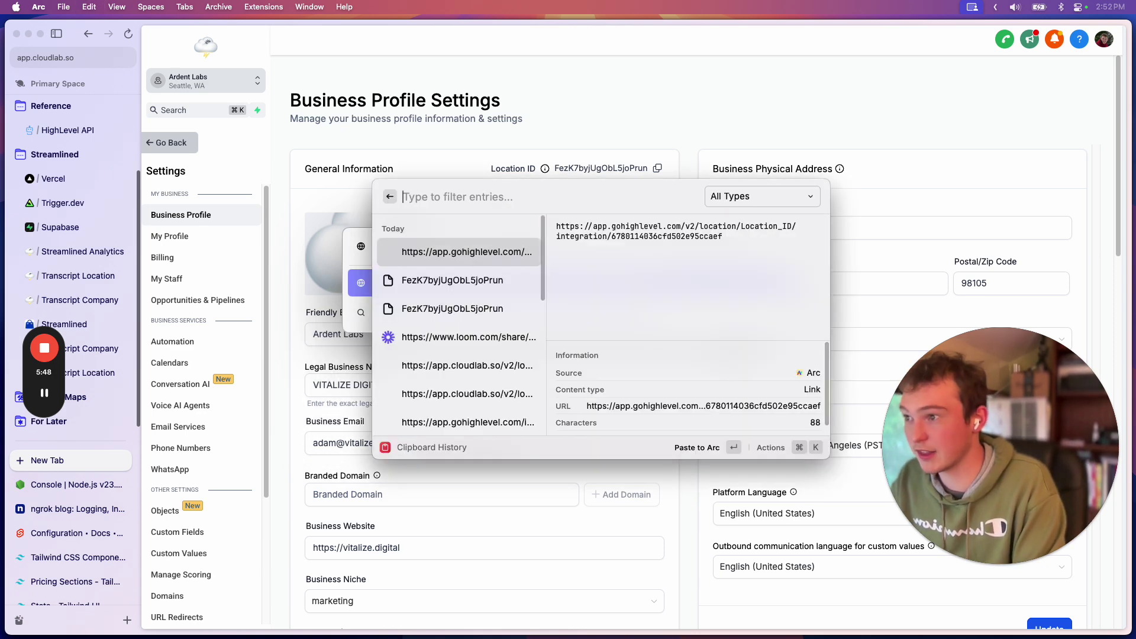
{"action": "key", "text": "Down"}
{"action": "key", "text": "Return"}
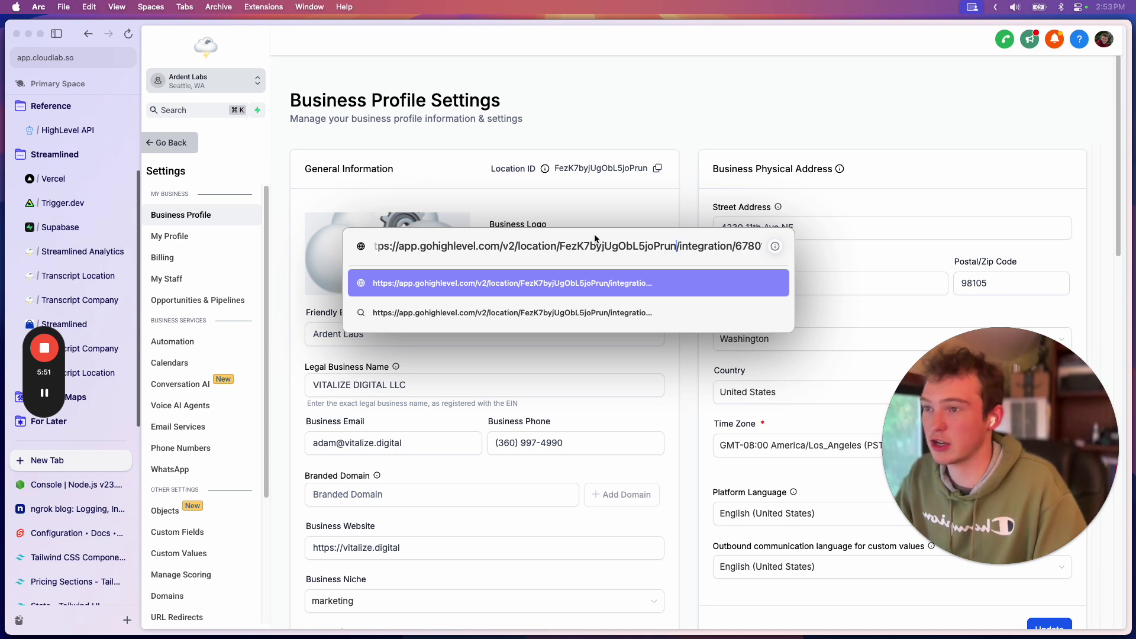
{"action": "key", "text": "Return"}
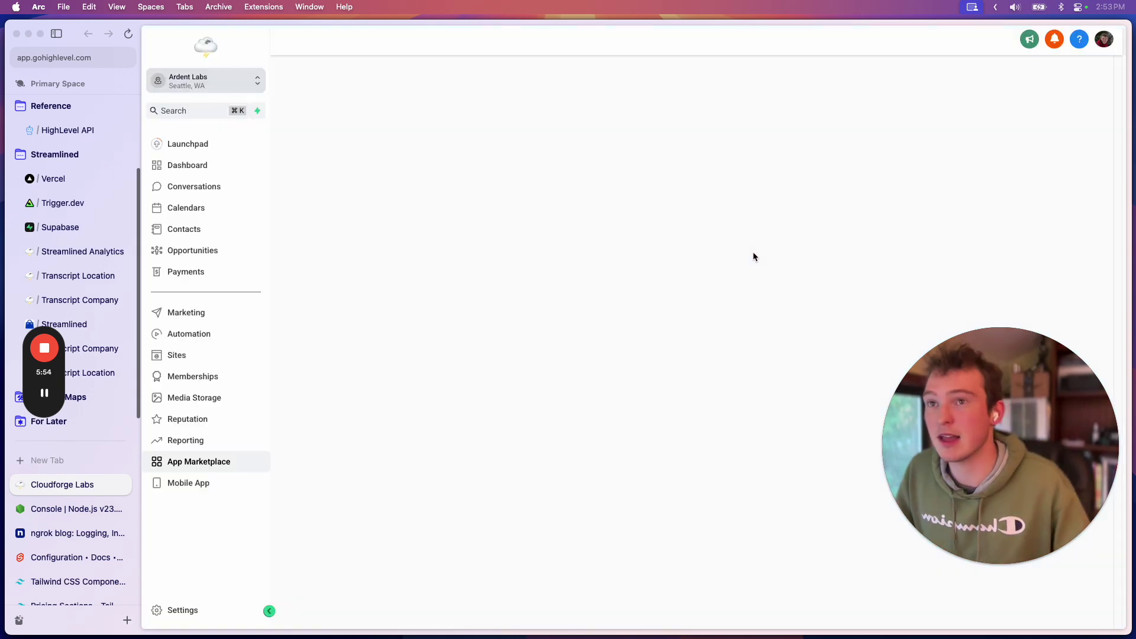
Scroll through the Advanced AI Call Summarizer app listing, then return to the Notion install notes
{"action": "mouse_move", "coordinate": [318, 606]}
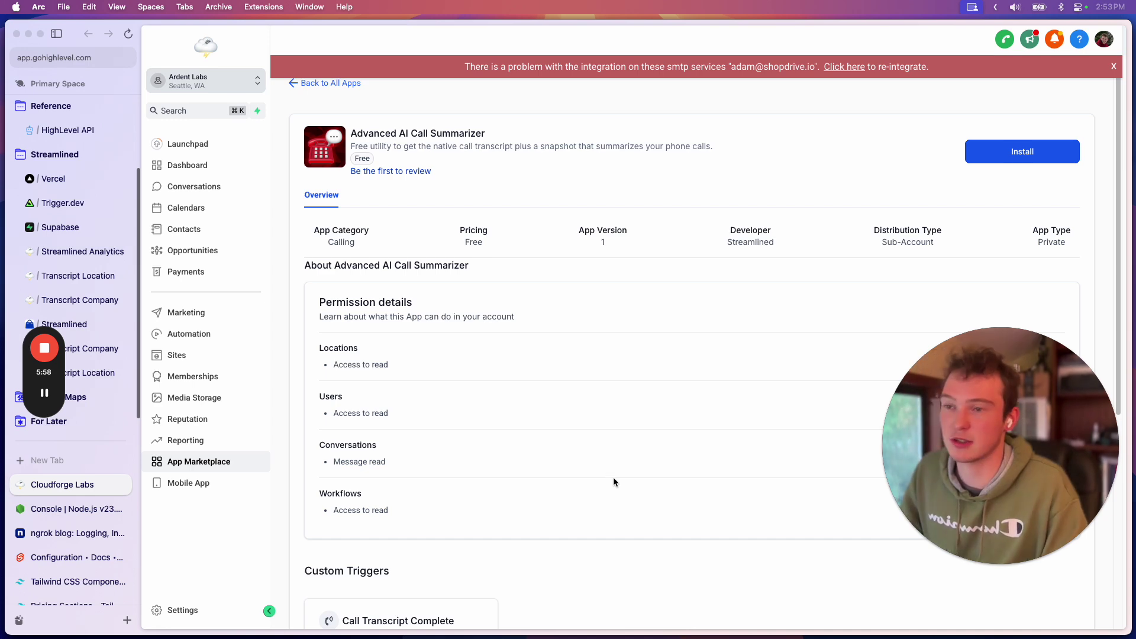
{"action": "scroll", "coordinate": [613, 477], "scroll_direction": "down", "scroll_amount": 3}
{"action": "left_click", "coordinate": [305, 595]}
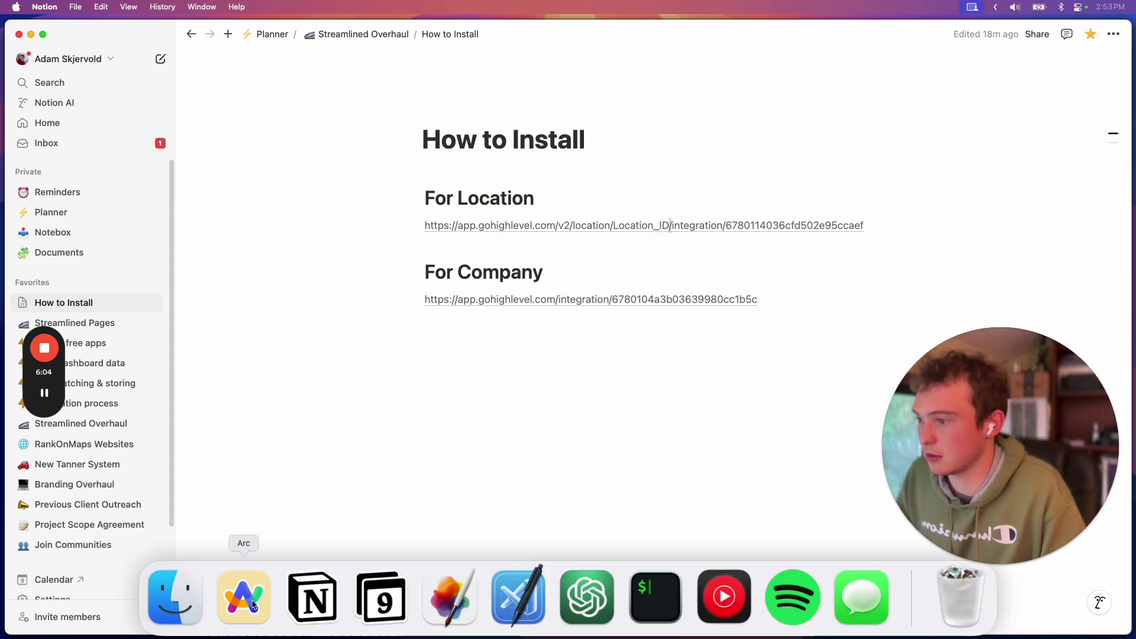
Create an empty block beneath the For Company install link
{"action": "left_click", "coordinate": [533, 363]}
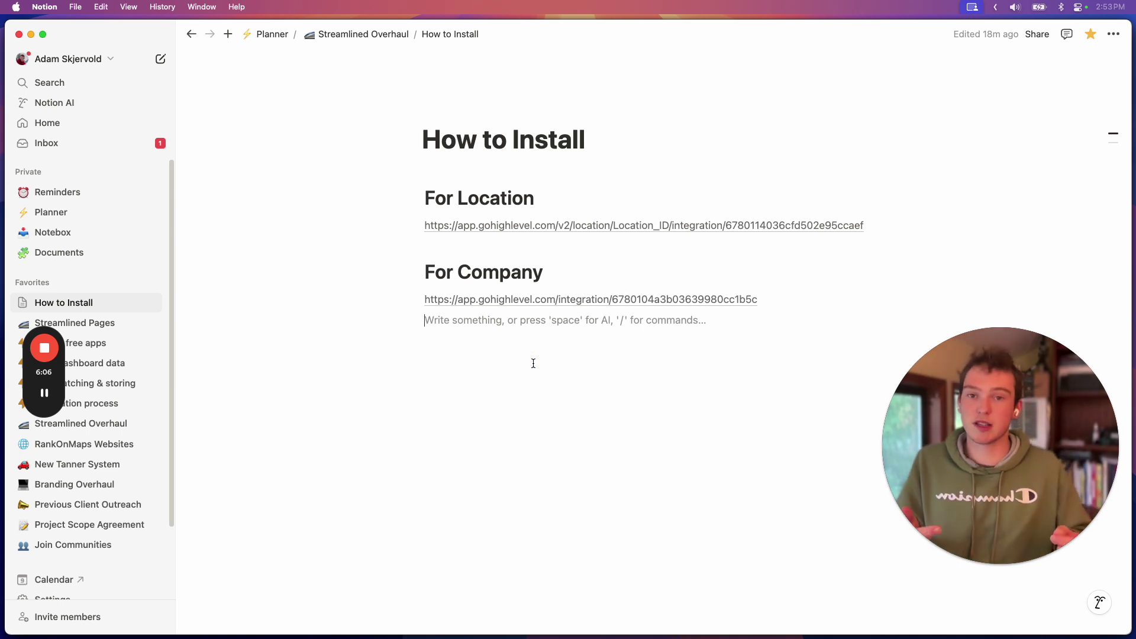